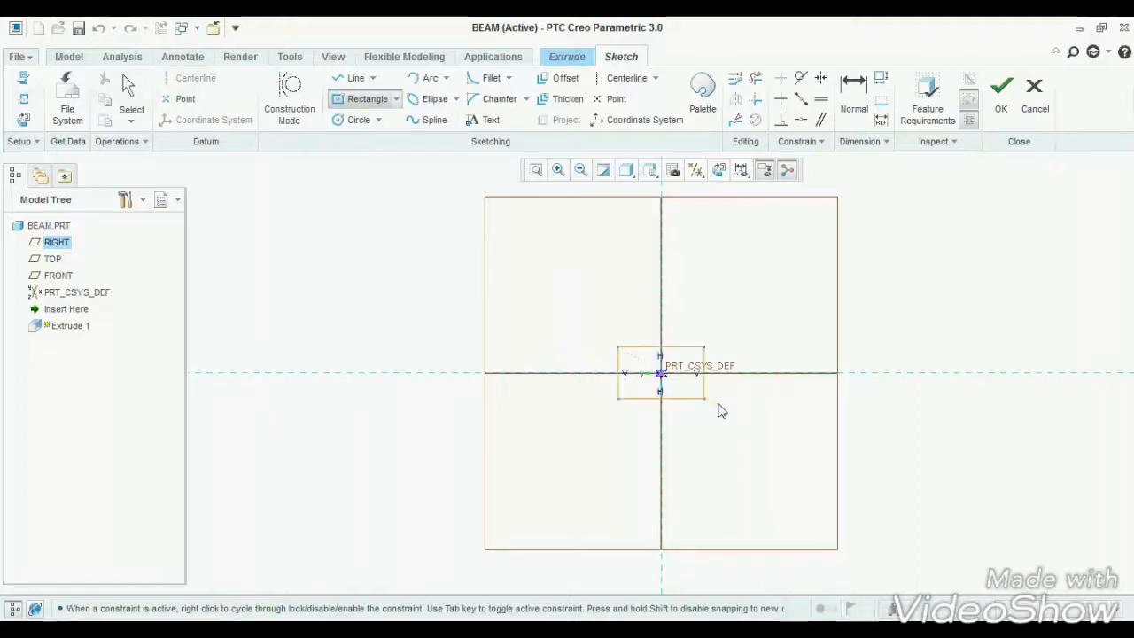
Finish the rectangle centred on the origin, set its sides to 50 and 100 mm, and accept the sketch.
{"action": "left_click", "coordinate": [723, 410]}
{"action": "middle_click", "coordinate": [739, 431]}
{"action": "mouse_move", "coordinate": [740, 405]}
{"action": "middle_mouse_down"}
{"action": "mouse_move", "coordinate": [749, 407]}
{"action": "mouse_move", "coordinate": [659, 399]}
{"action": "mouse_move", "coordinate": [664, 374]}
{"action": "mouse_move", "coordinate": [655, 392]}
{"action": "mouse_move", "coordinate": [680, 436]}
{"action": "middle_mouse_up"}
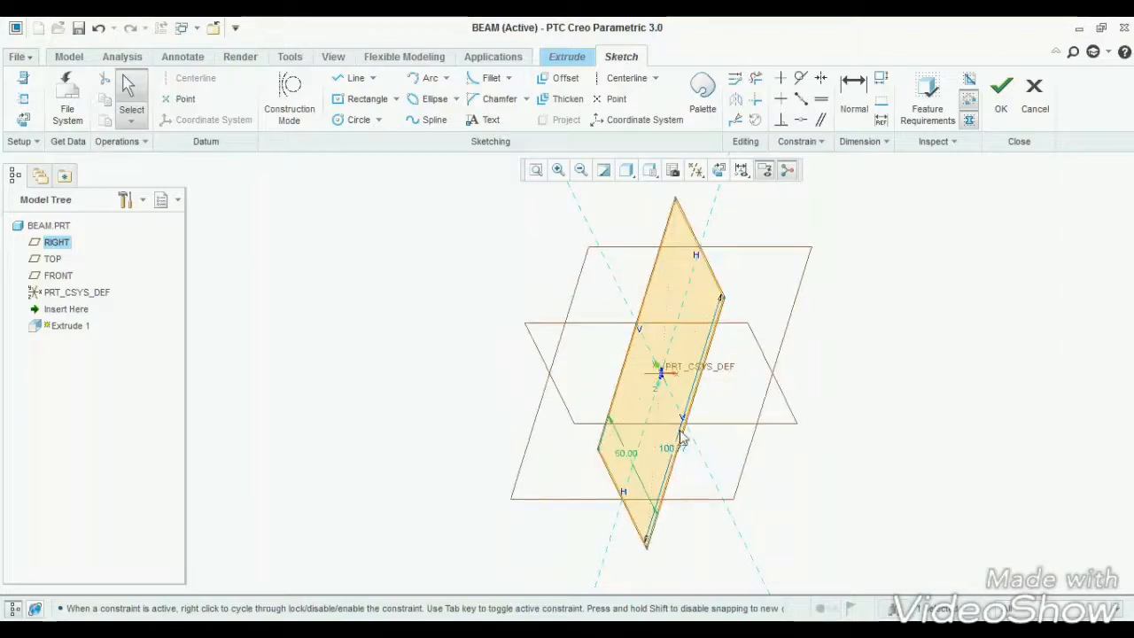
{"action": "double_click", "coordinate": [679, 451]}
{"action": "type", "text": "10"}
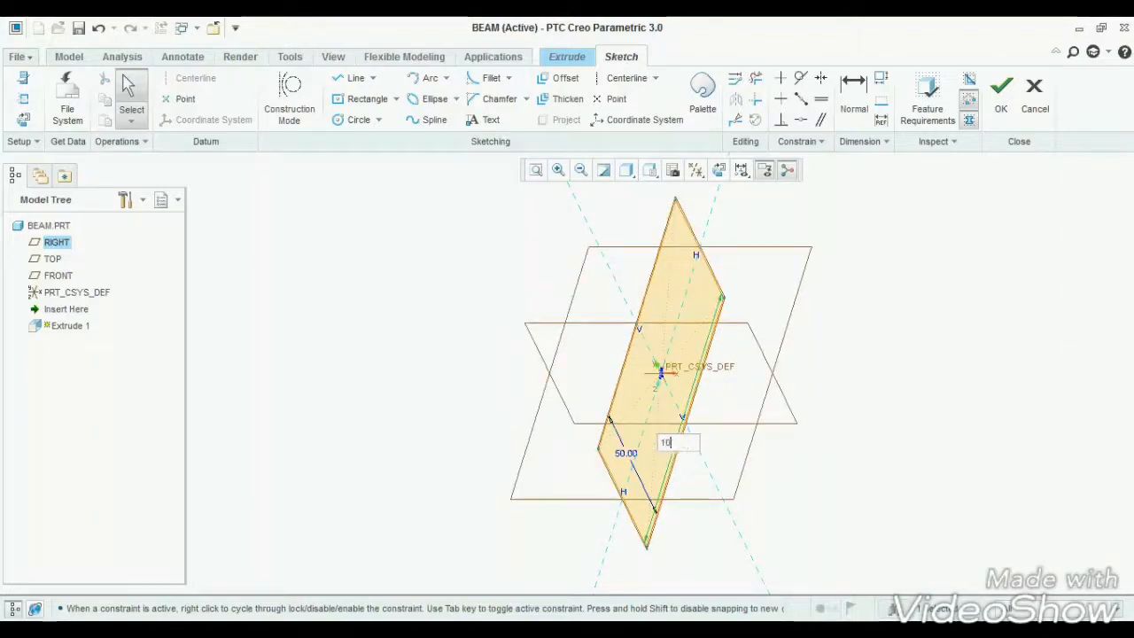
{"action": "key", "text": "Return"}
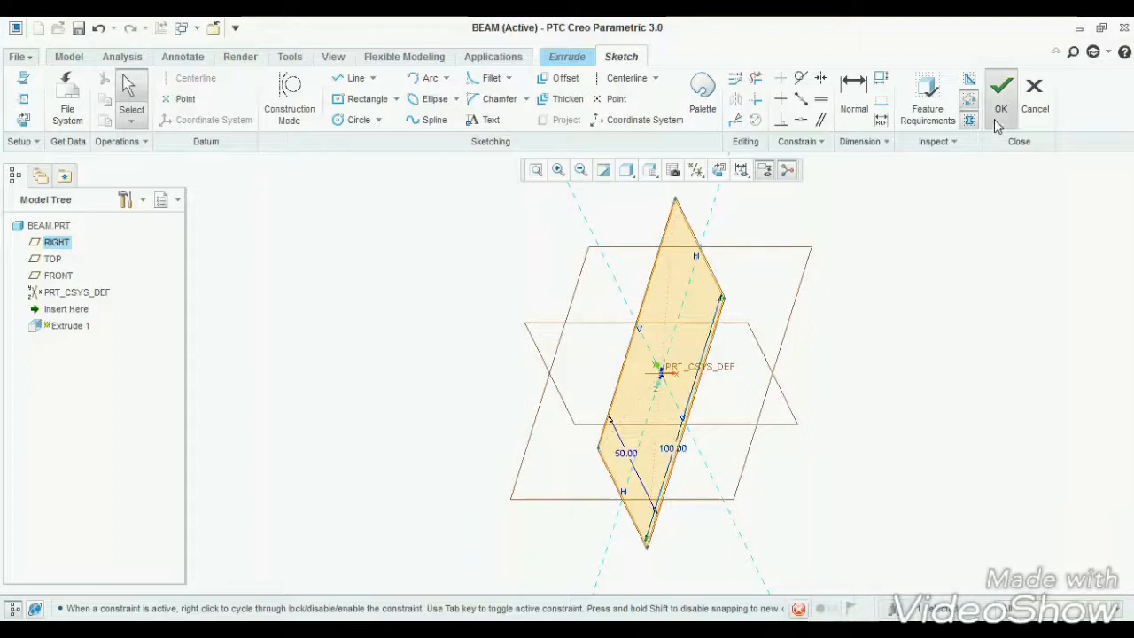
{"action": "left_click", "coordinate": [1001, 99]}
Extrude the rectangular section 1000 mm symmetrically on both sides of the sketch plane.
{"action": "double_click", "coordinate": [130, 99]}
{"action": "type", "text": "1000"}
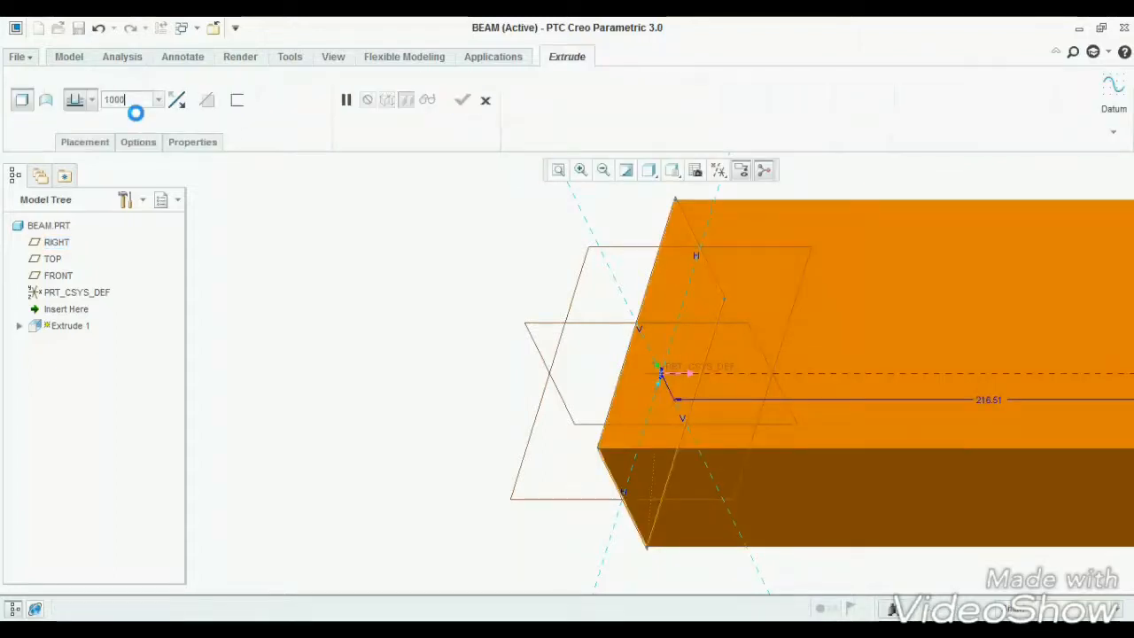
{"action": "key", "text": "Return"}
{"action": "left_click", "coordinate": [92, 99]}
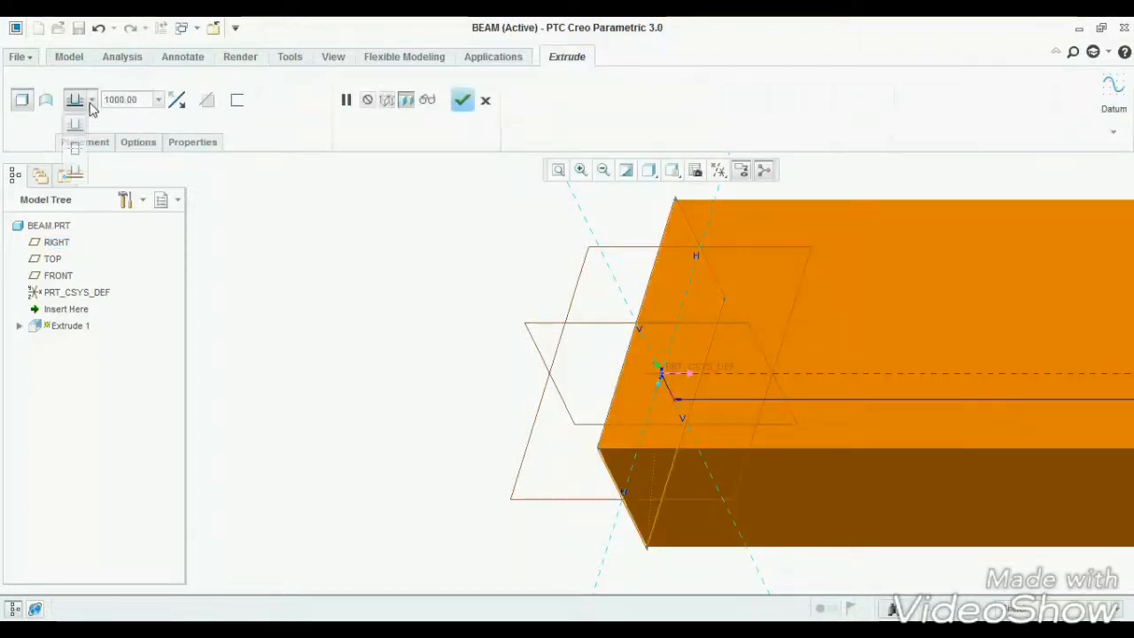
{"action": "left_click", "coordinate": [75, 156]}
{"action": "left_click", "coordinate": [463, 100]}
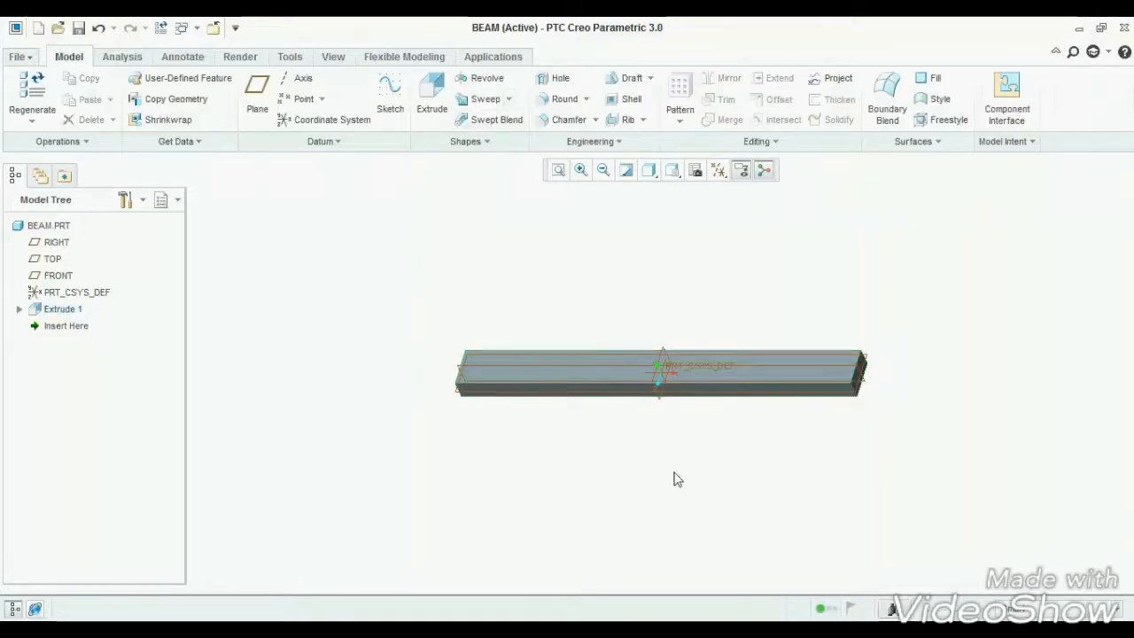
Change the beam's display style to shaded with edges.
{"action": "middle_click_drag", "start_coordinate": [711, 460], "coordinate": [665, 420]}
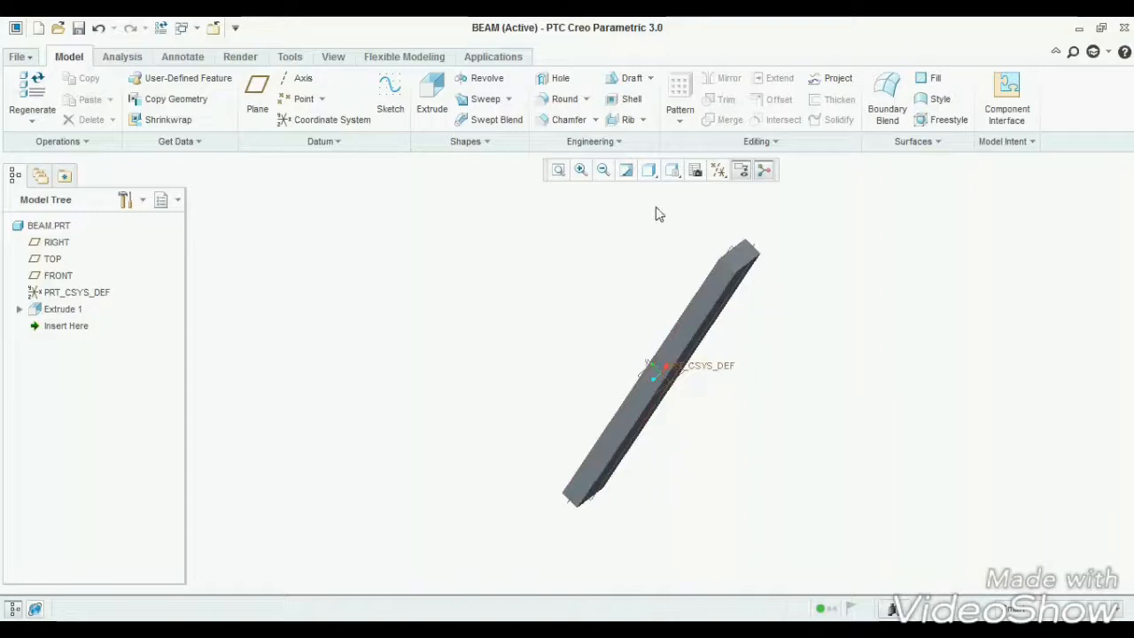
{"action": "left_click", "coordinate": [649, 170]}
{"action": "left_click", "coordinate": [687, 207]}
{"action": "mouse_move", "coordinate": [577, 299]}
{"action": "middle_mouse_down"}
{"action": "mouse_move", "coordinate": [630, 332]}
{"action": "mouse_move", "coordinate": [320, 268]}
{"action": "middle_mouse_up"}
Save a copy of the beam to the Desktop as an IGES (*.igs) file named beam, exporting its surfaces.
{"action": "left_click", "coordinate": [19, 56]}
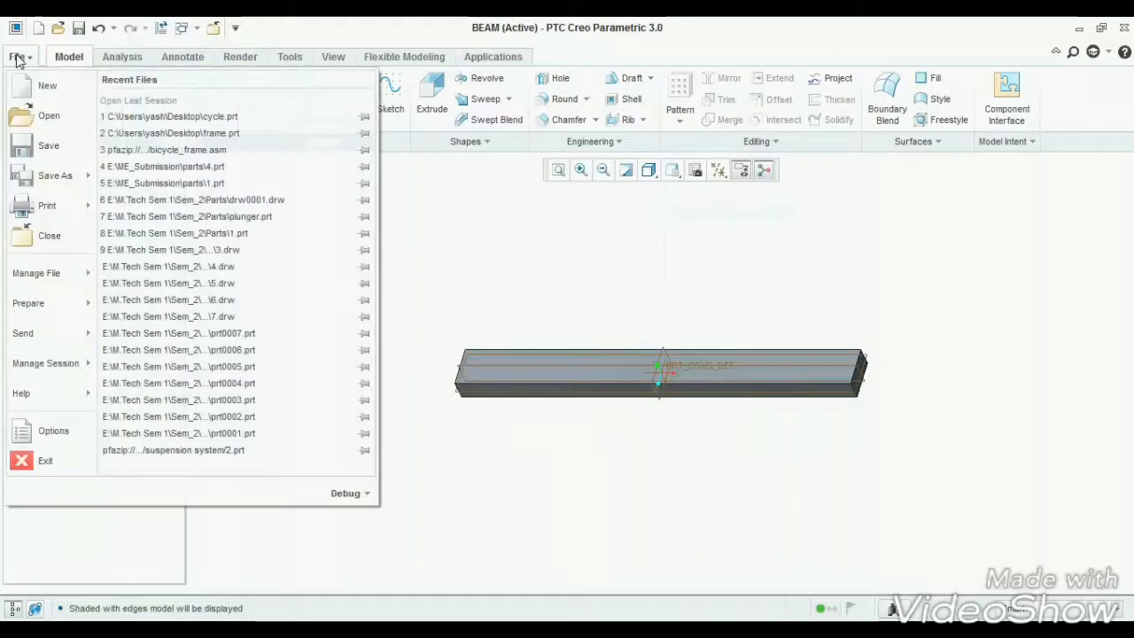
{"action": "left_click", "coordinate": [58, 178]}
{"action": "left_click", "coordinate": [388, 522]}
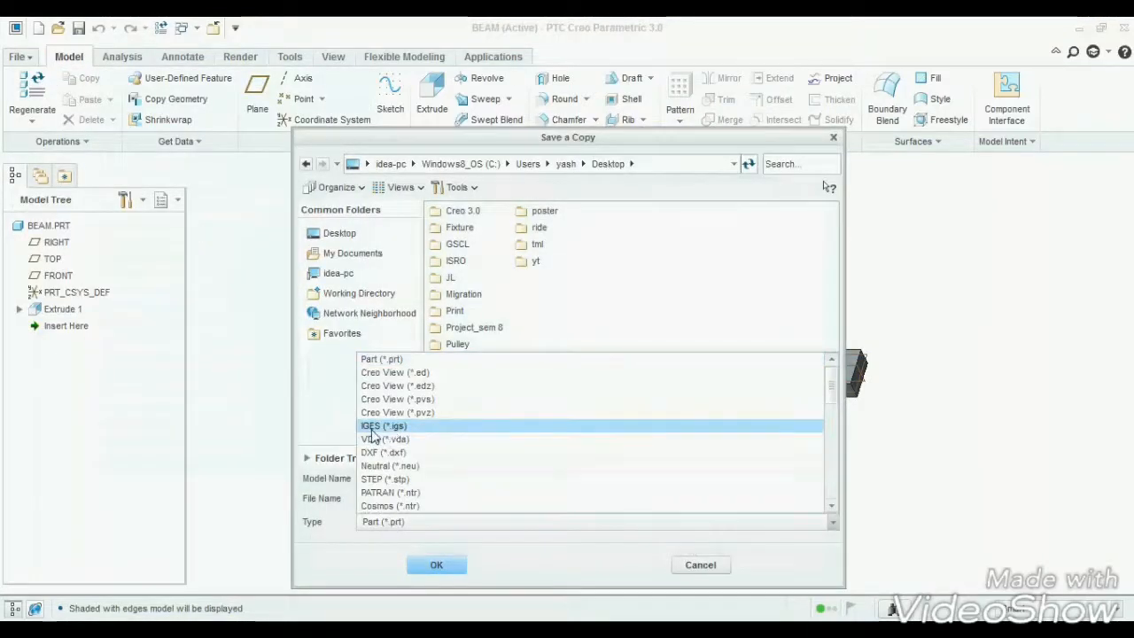
{"action": "left_click", "coordinate": [396, 428]}
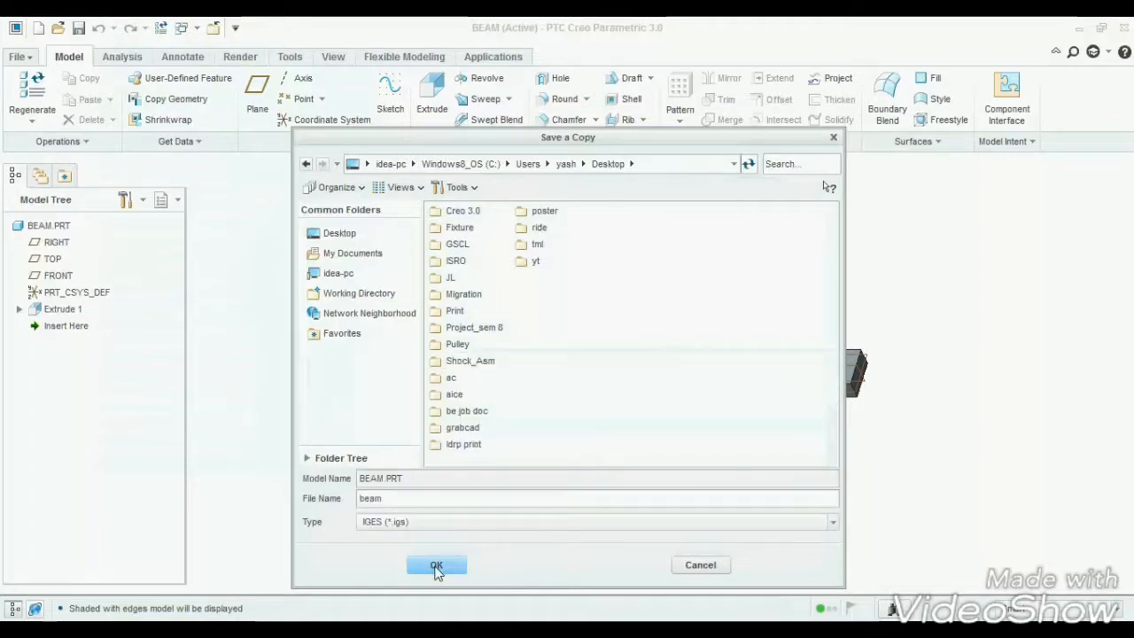
{"action": "left_click", "coordinate": [359, 234]}
{"action": "left_click", "coordinate": [438, 565]}
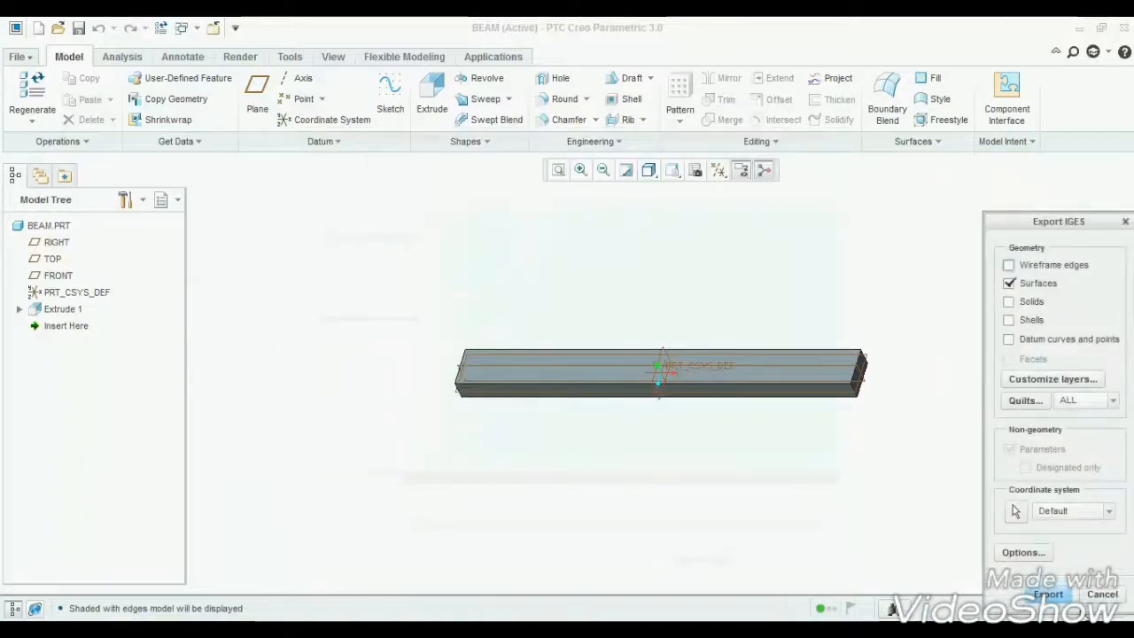
{"action": "left_click", "coordinate": [1055, 595]}
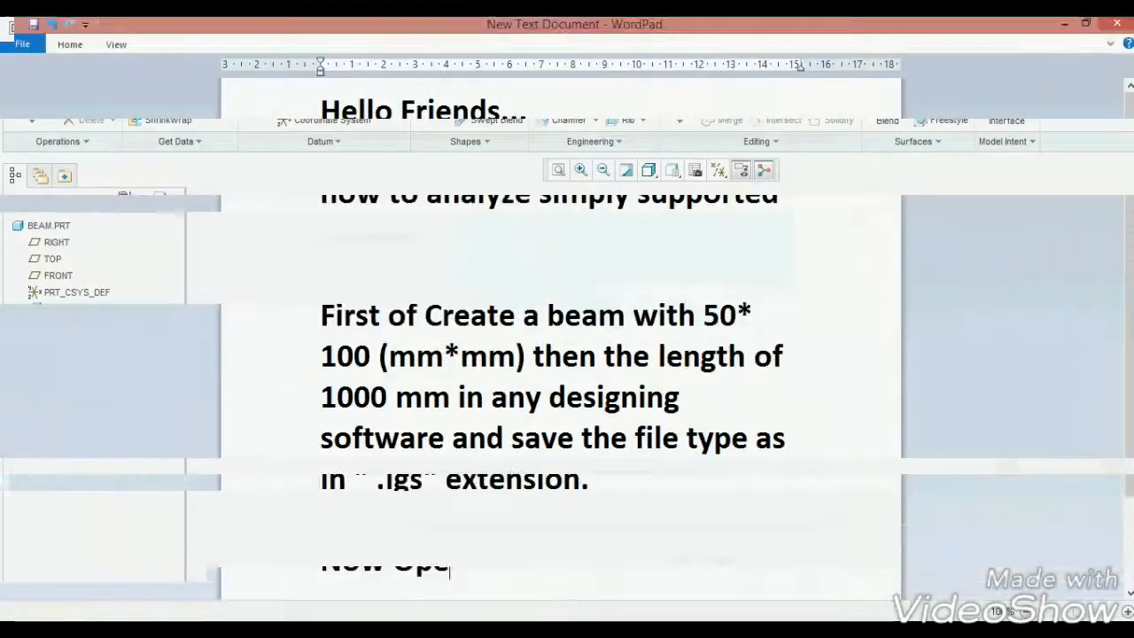
Switch to the WordPad notes and complete the line "Now Open Ansys Workbench 18.1 (or whatever /whichever version you already have)...".
{"action": "type", "text": "n "}
{"action": "type", "text": "An"}
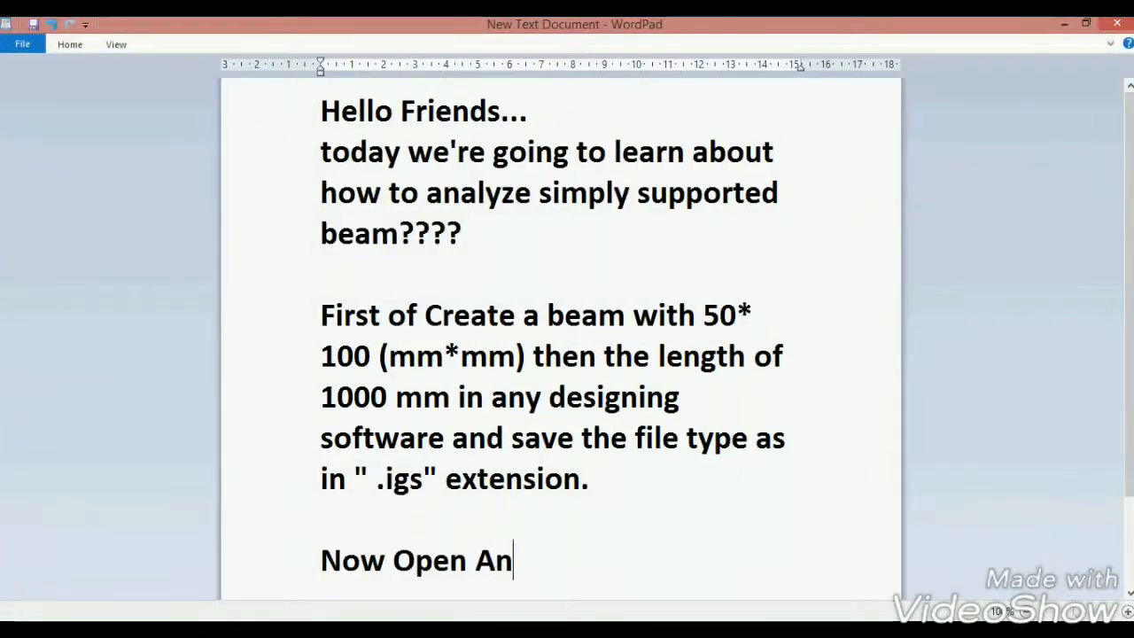
{"action": "type", "text": "sys W"}
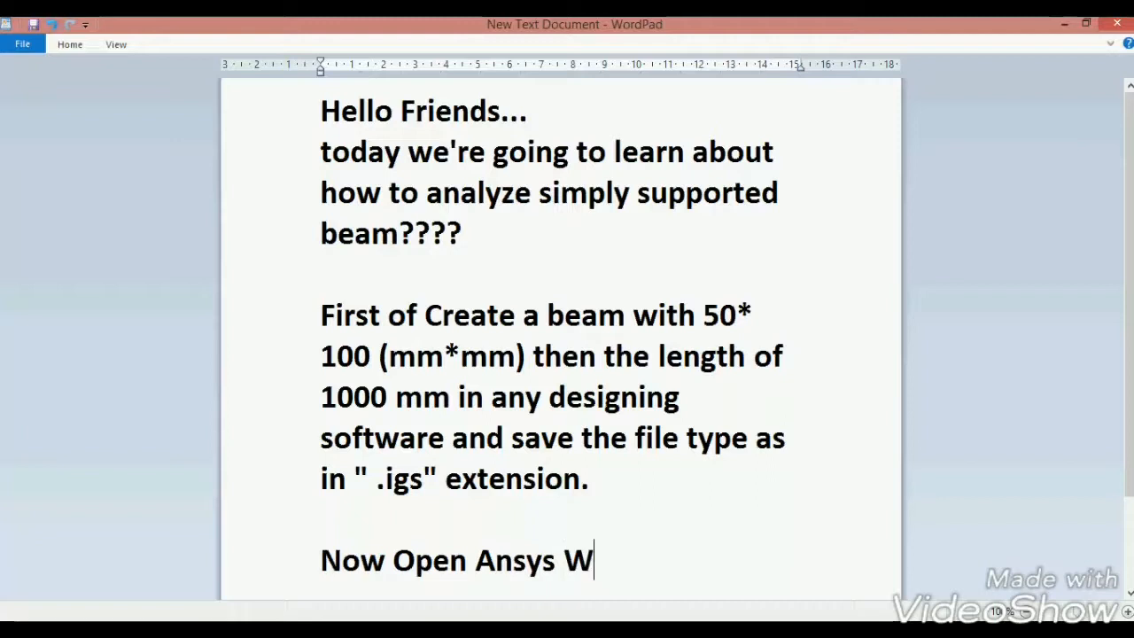
{"action": "type", "text": "orkben"}
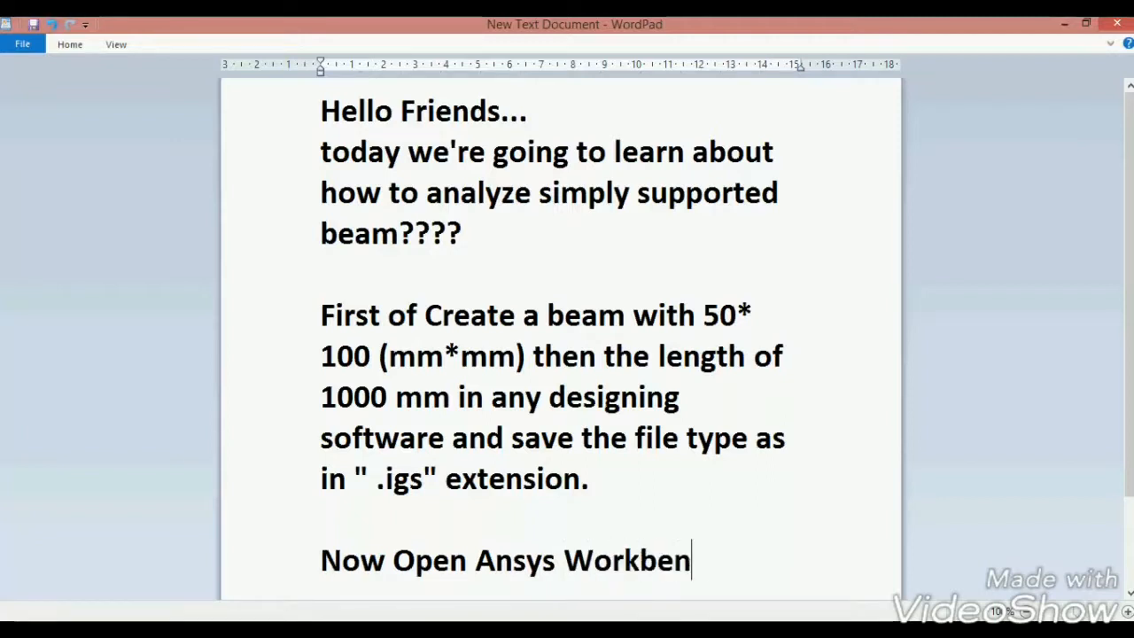
{"action": "type", "text": "ch 18"}
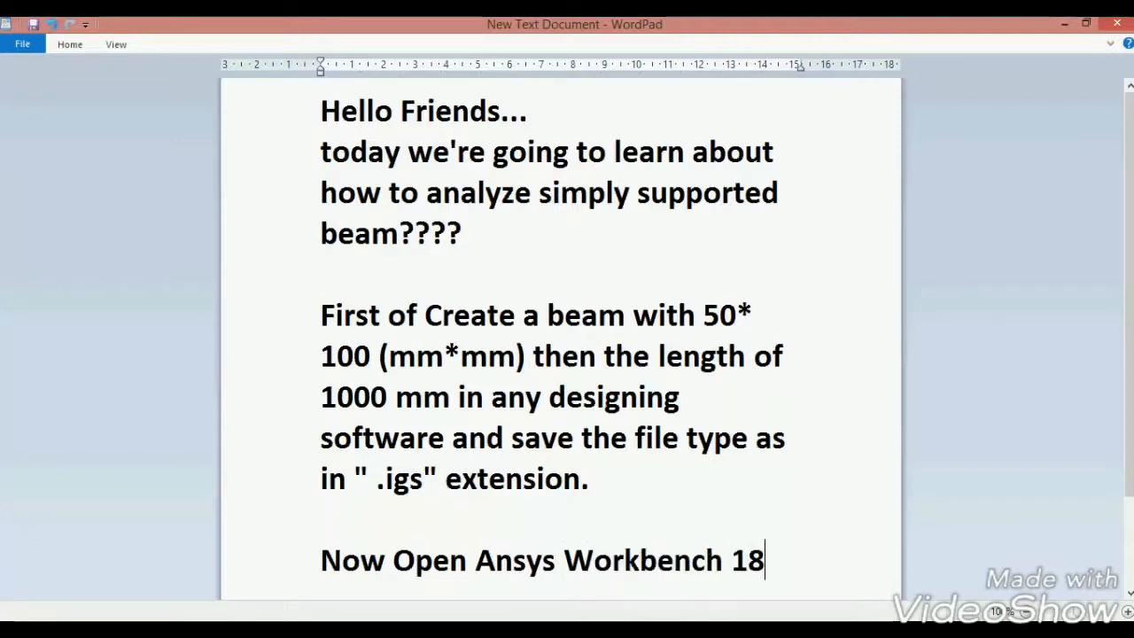
{"action": "type", "text": ".1 ("}
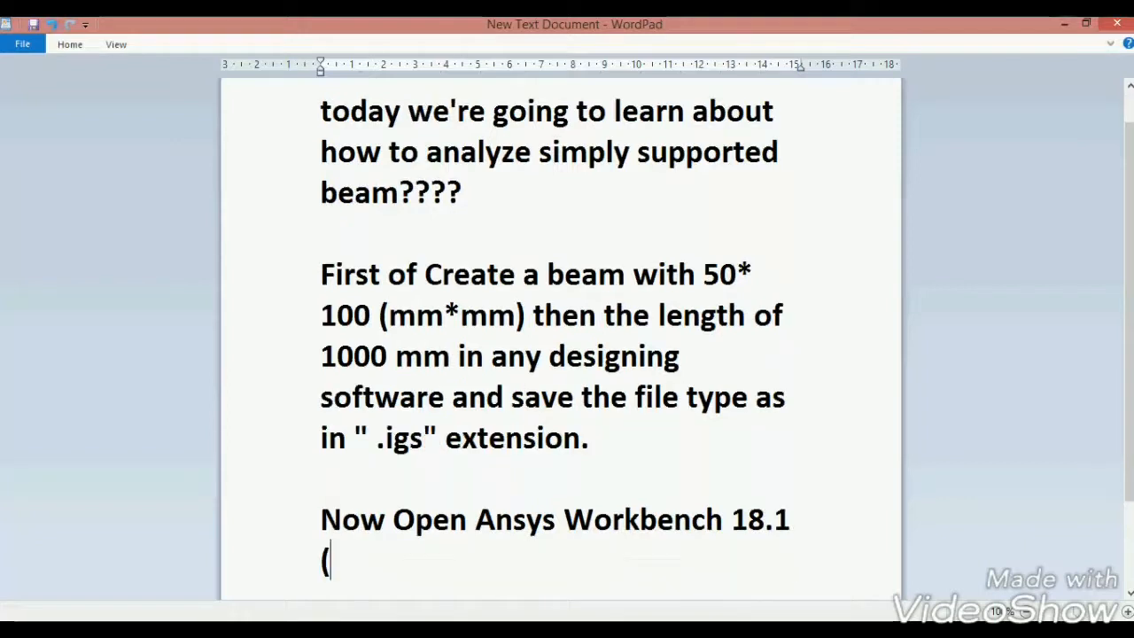
{"action": "type", "text": "or w"}
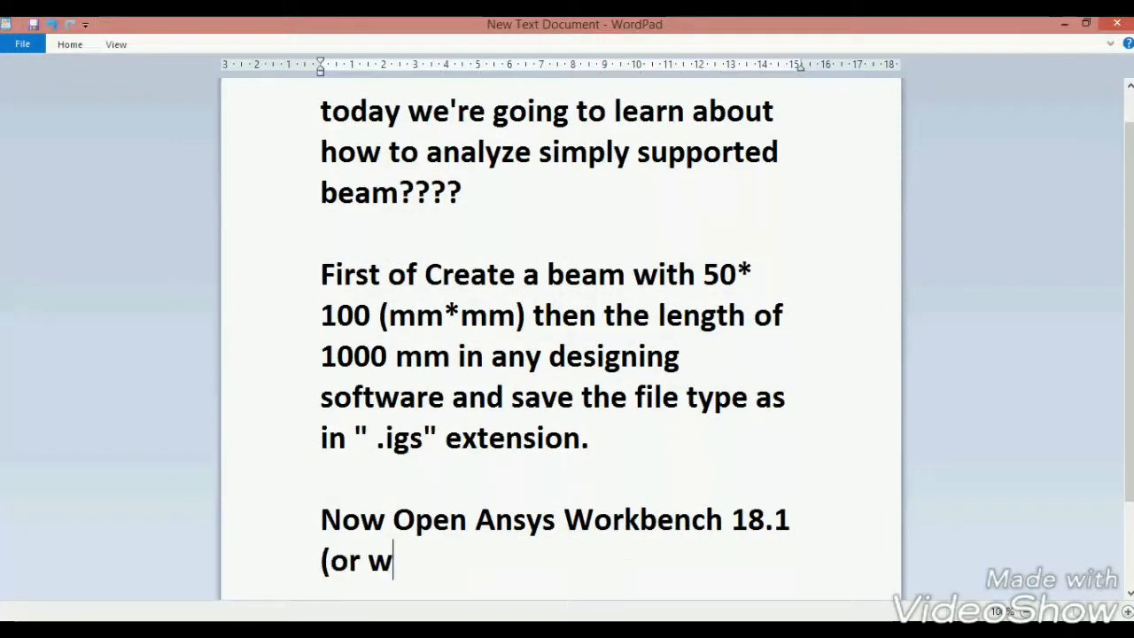
{"action": "type", "text": "hatever"}
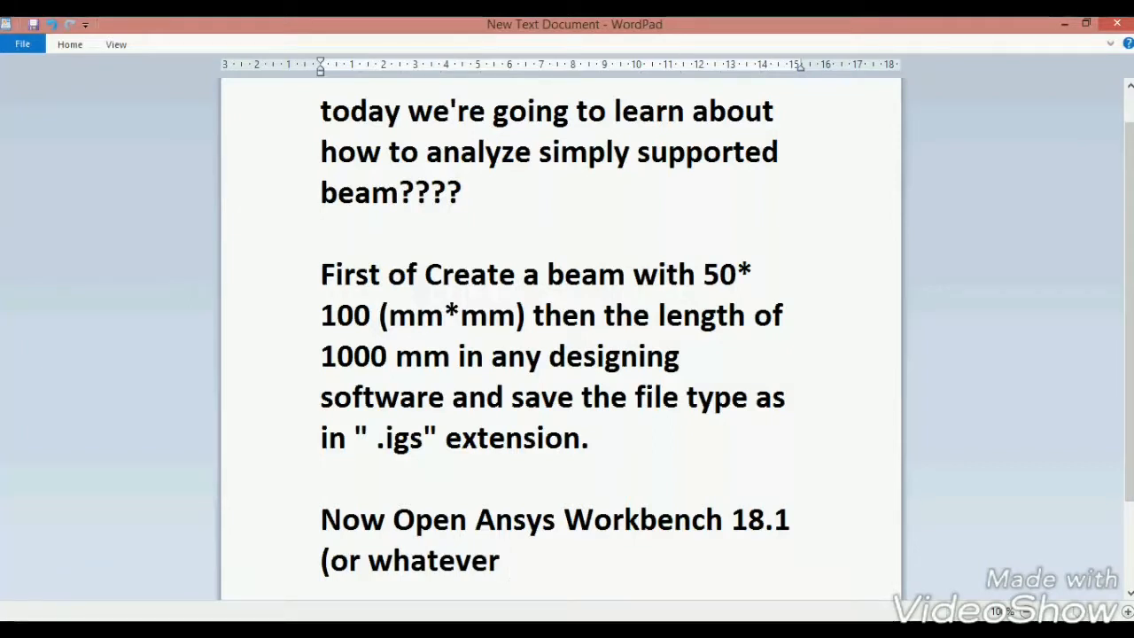
{"action": "type", "text": " /wh"}
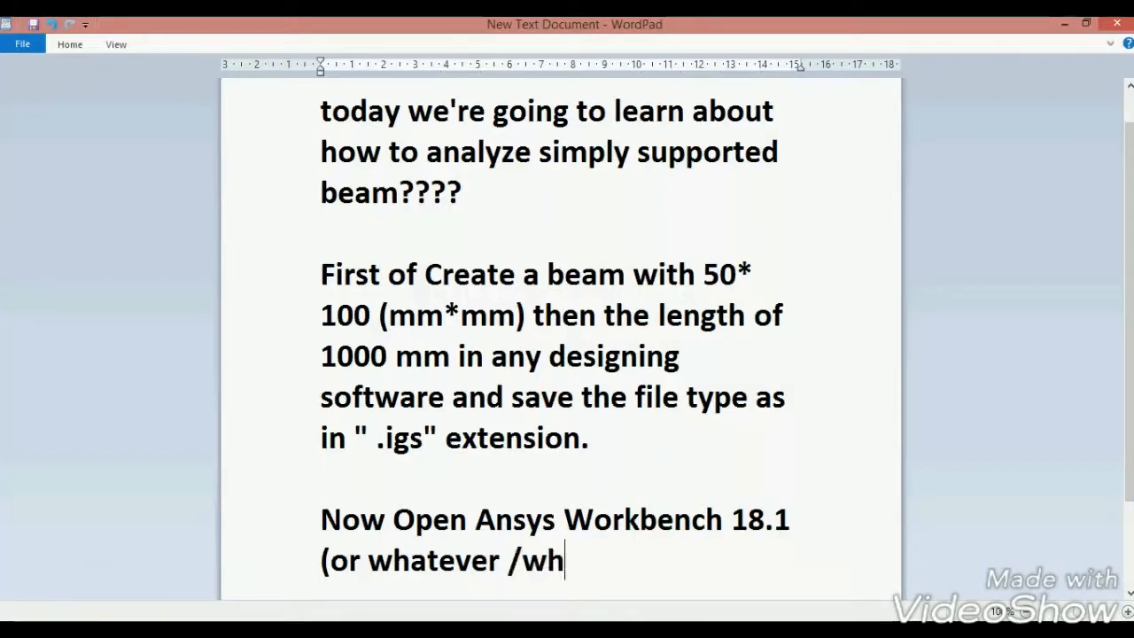
{"action": "type", "text": "ichever"}
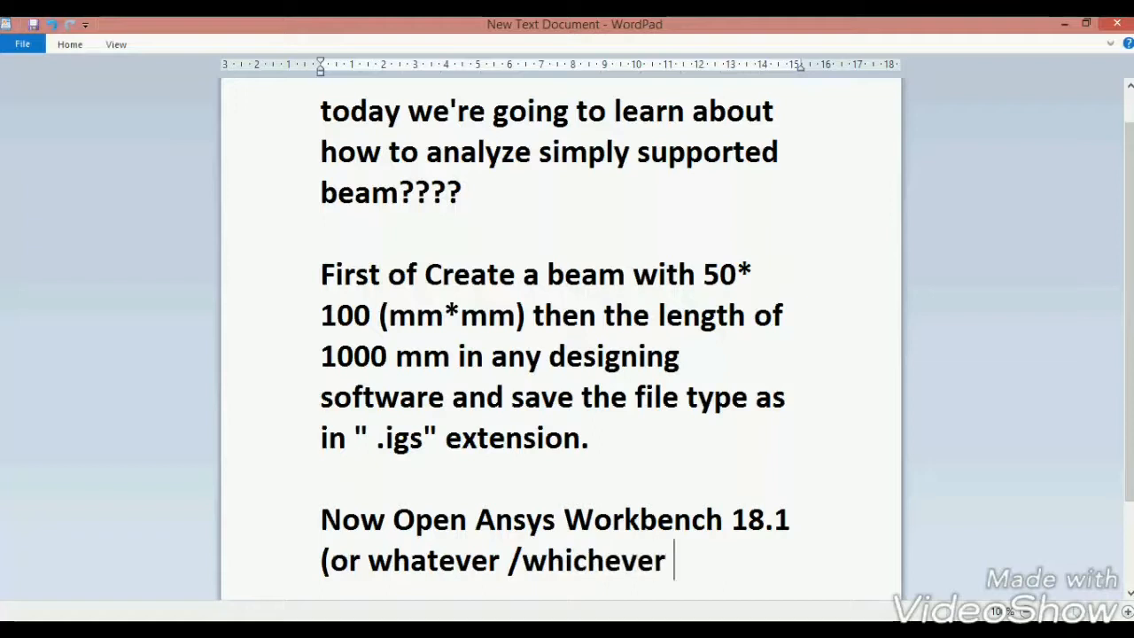
{"action": "type", "text": " ver"}
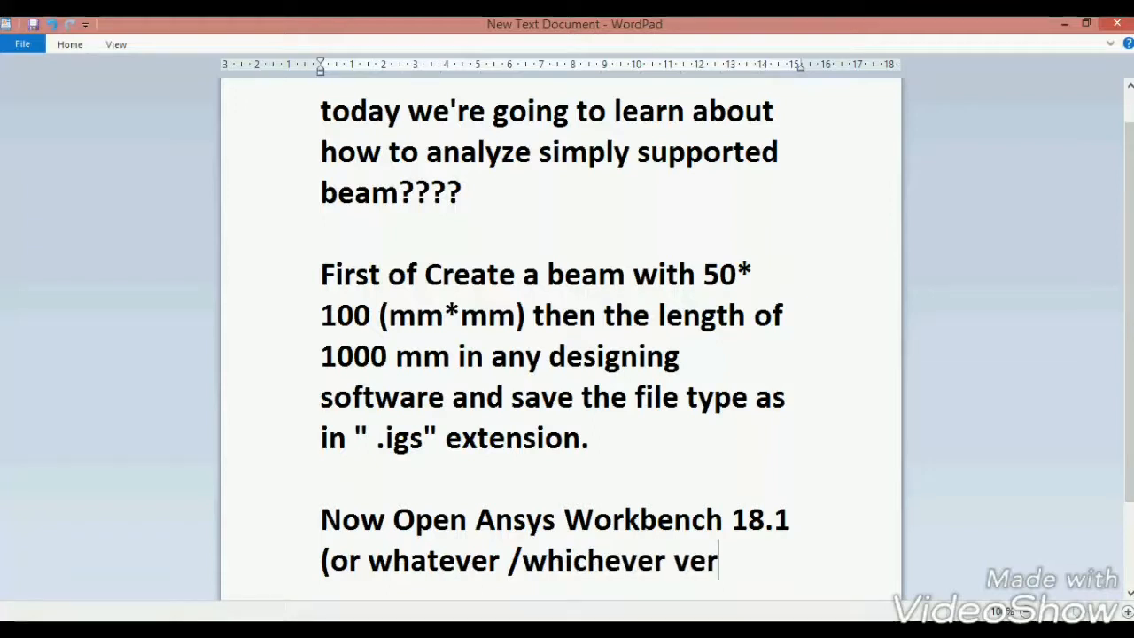
{"action": "type", "text": "sion y"}
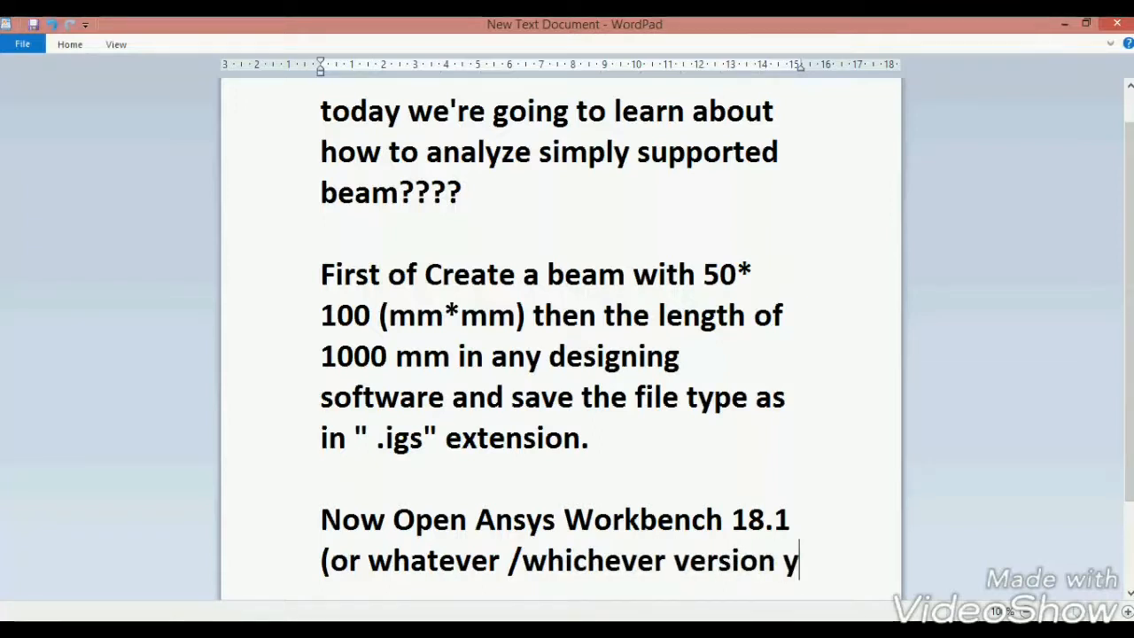
{"action": "type", "text": "ou alread"}
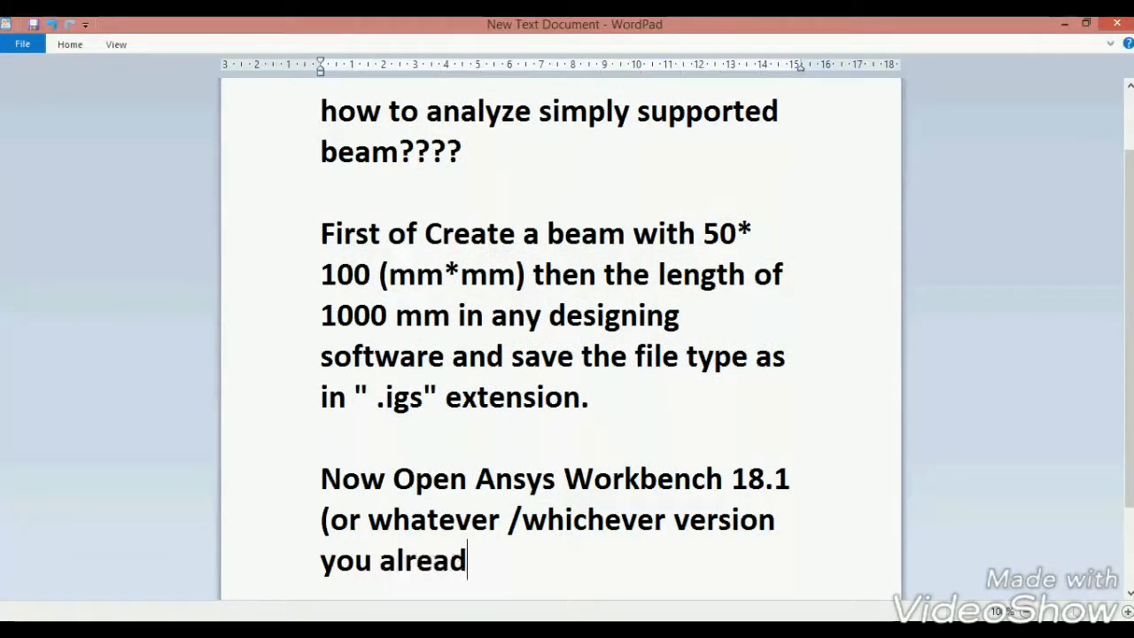
{"action": "type", "text": "y have"}
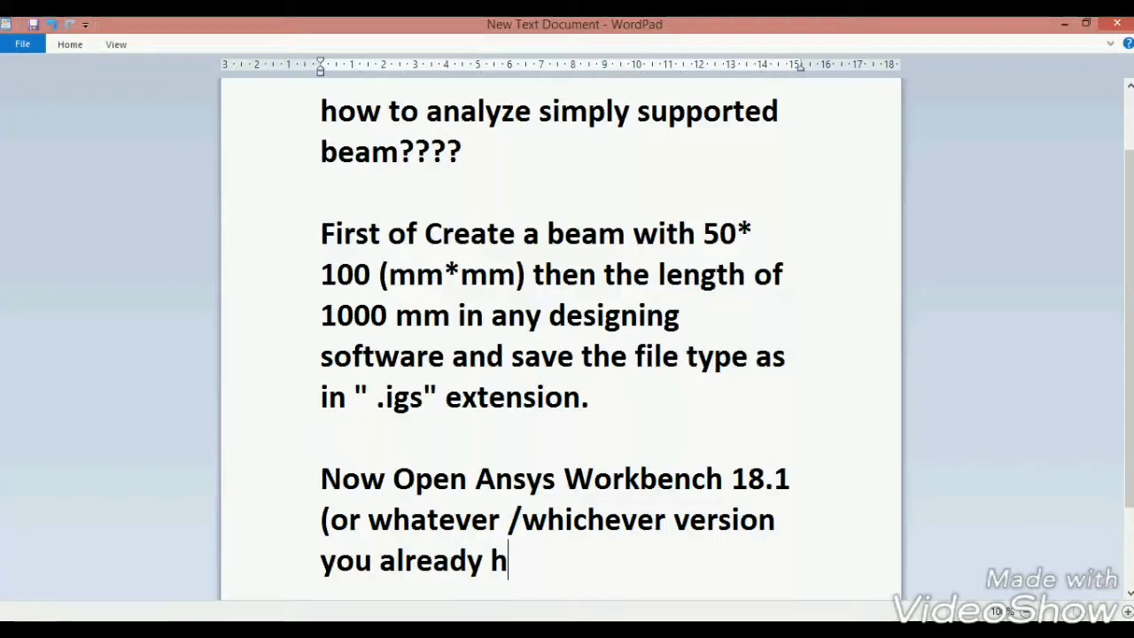
{"action": "type", "text": ")..."}
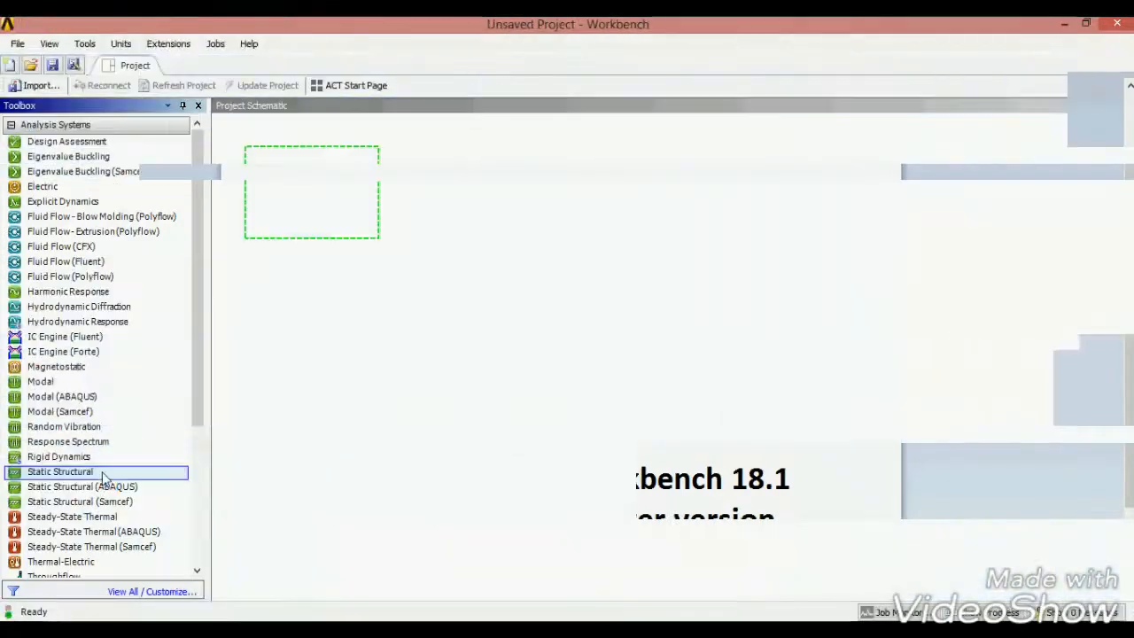
Switch to Ansys Workbench, add a Static Structural system to the project schematic, and name it "Simply supported beam".
{"action": "left_click_drag", "start_coordinate": [59, 471], "coordinate": [334, 221]}
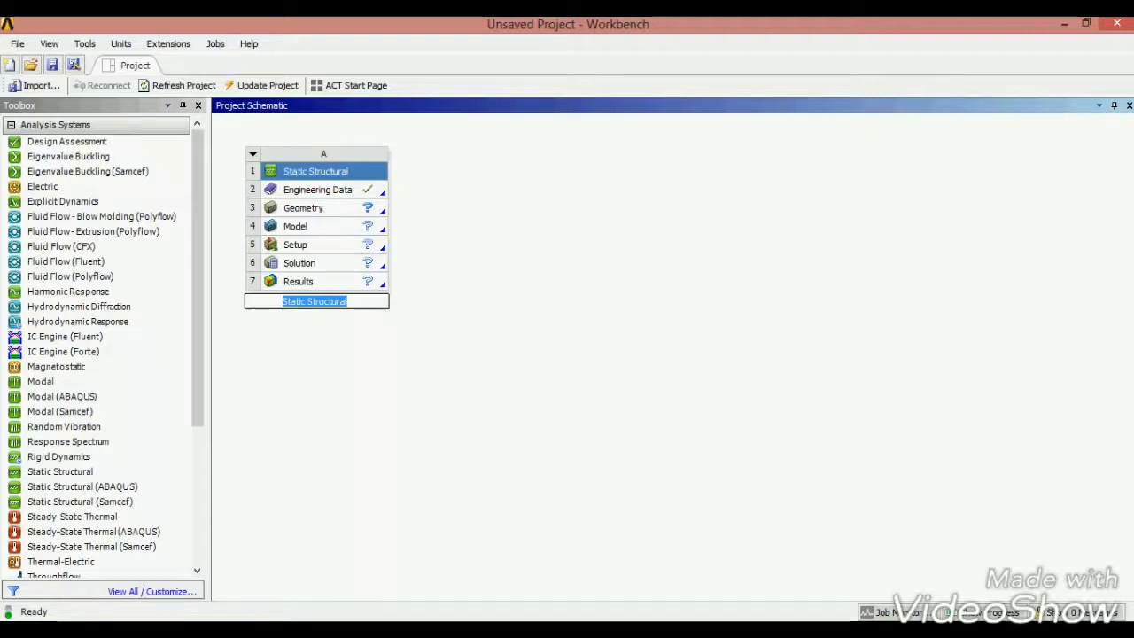
{"action": "type", "text": "Simp"}
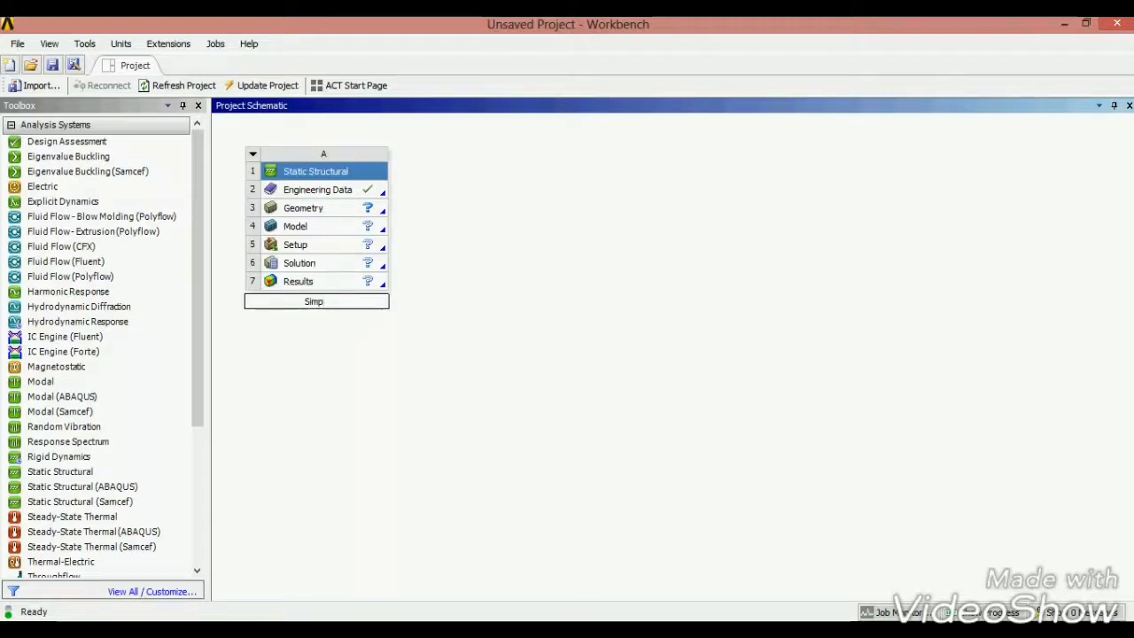
{"action": "type", "text": "ly supported beam"}
Import beam.igs from the Desktop as the Static Structural system's geometry and open its Model in Mechanical.
{"action": "left_click", "coordinate": [333, 212]}
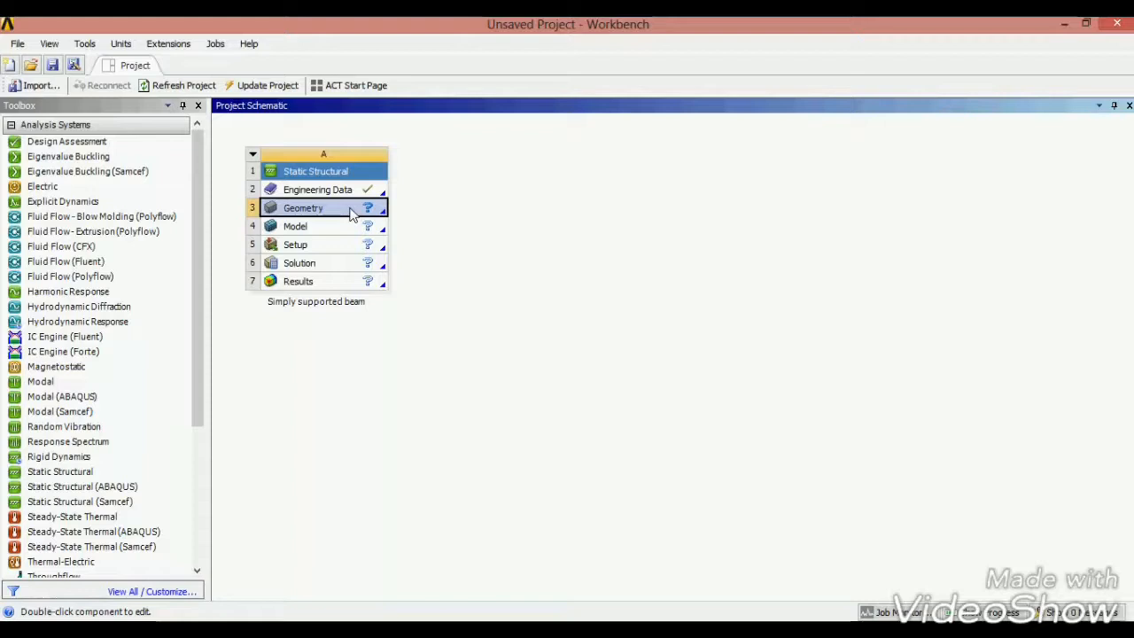
{"action": "right_click", "coordinate": [345, 213]}
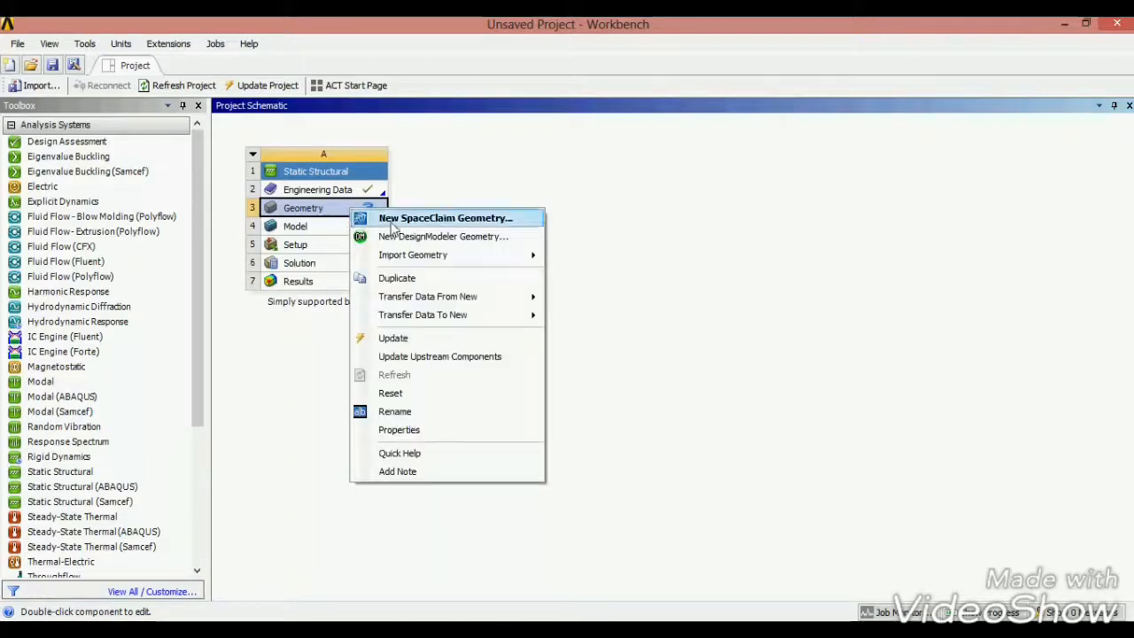
{"action": "mouse_move", "coordinate": [498, 257]}
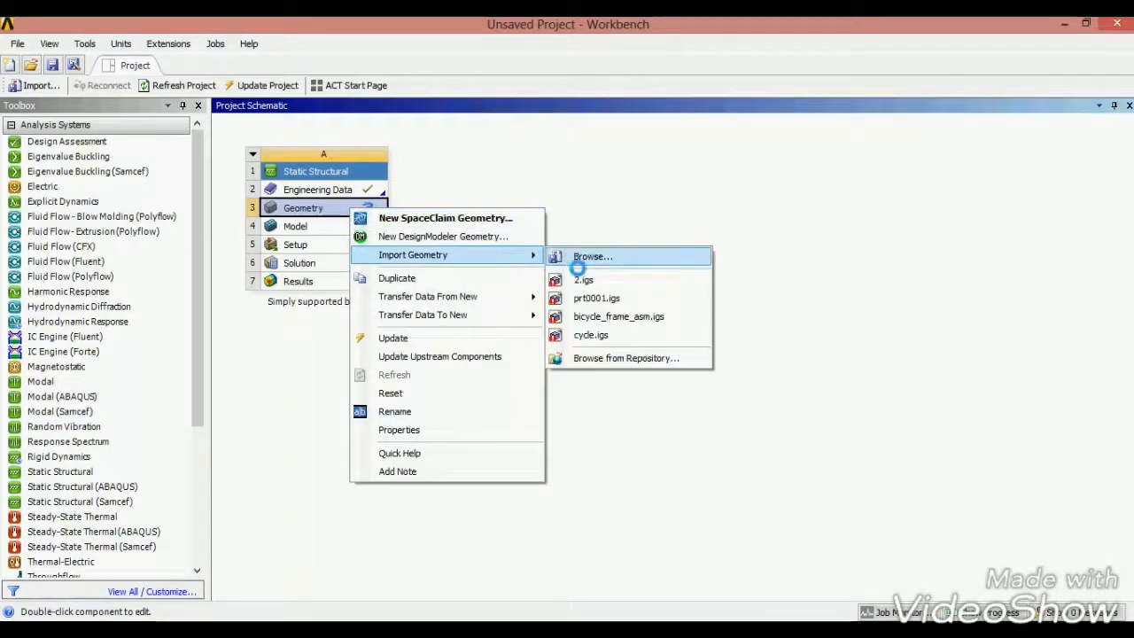
{"action": "left_click", "coordinate": [569, 261]}
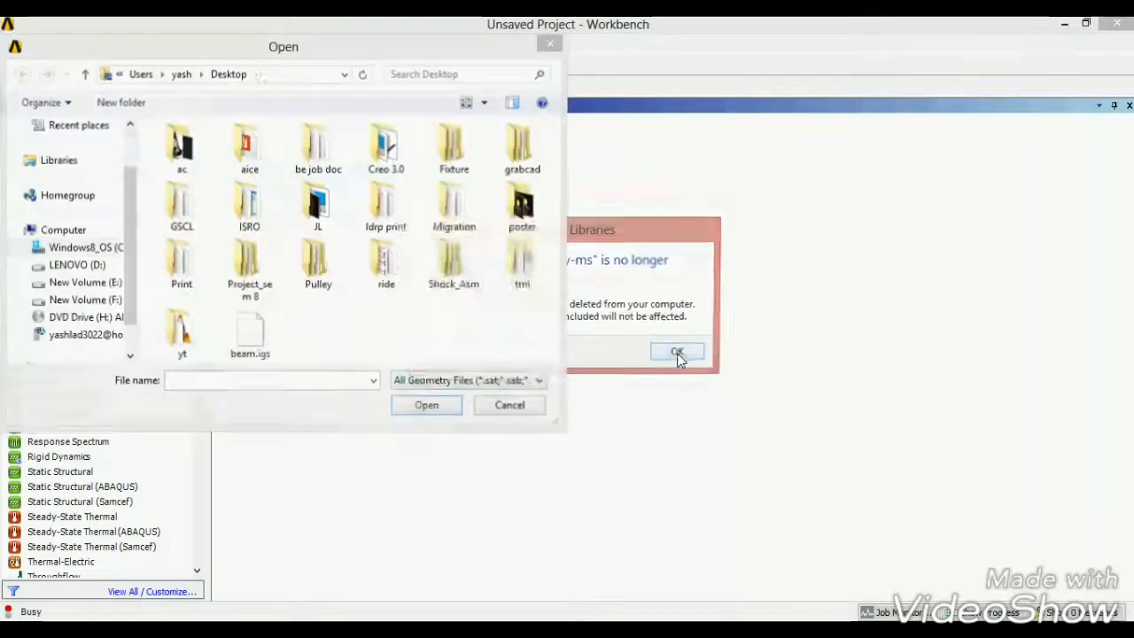
{"action": "left_click", "coordinate": [677, 352]}
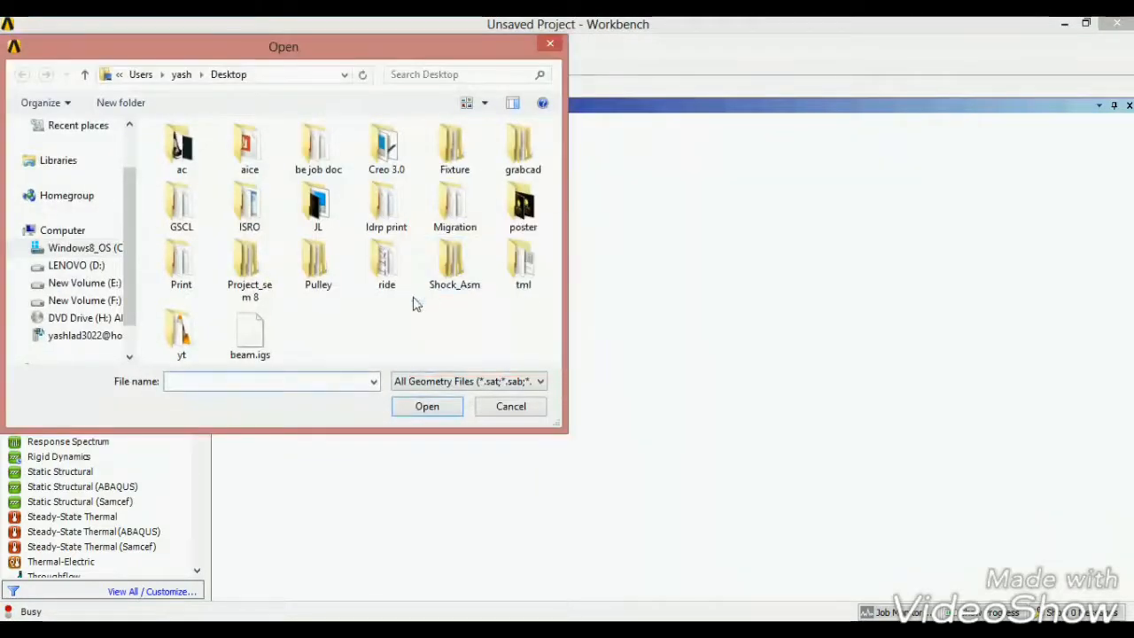
{"action": "left_click", "coordinate": [264, 353]}
{"action": "left_click", "coordinate": [438, 409]}
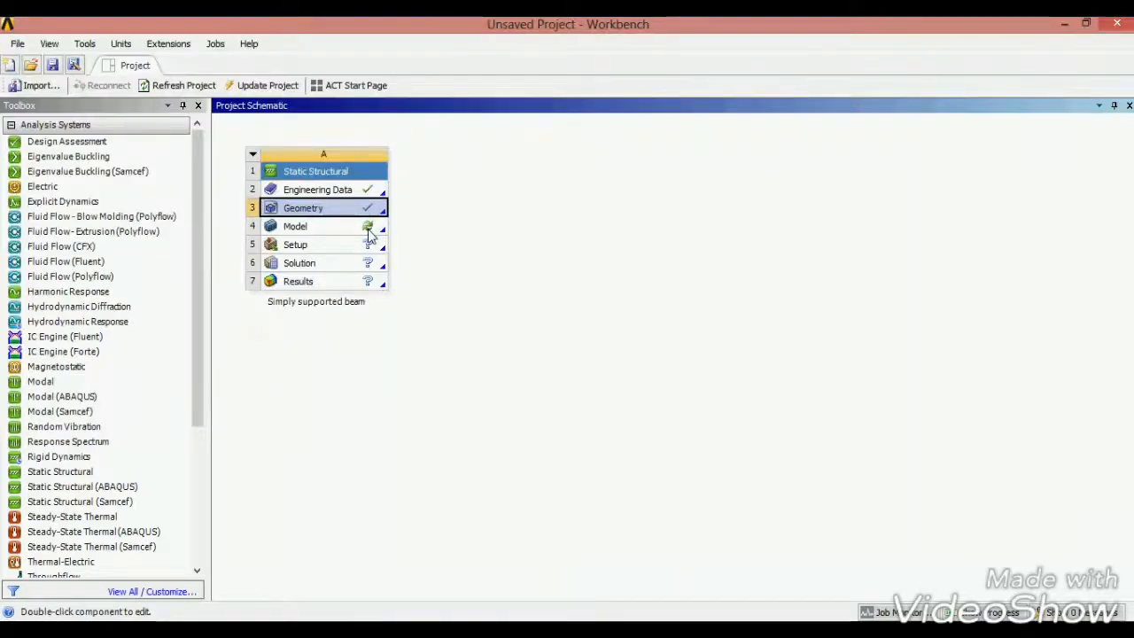
{"action": "double_click", "coordinate": [370, 233]}
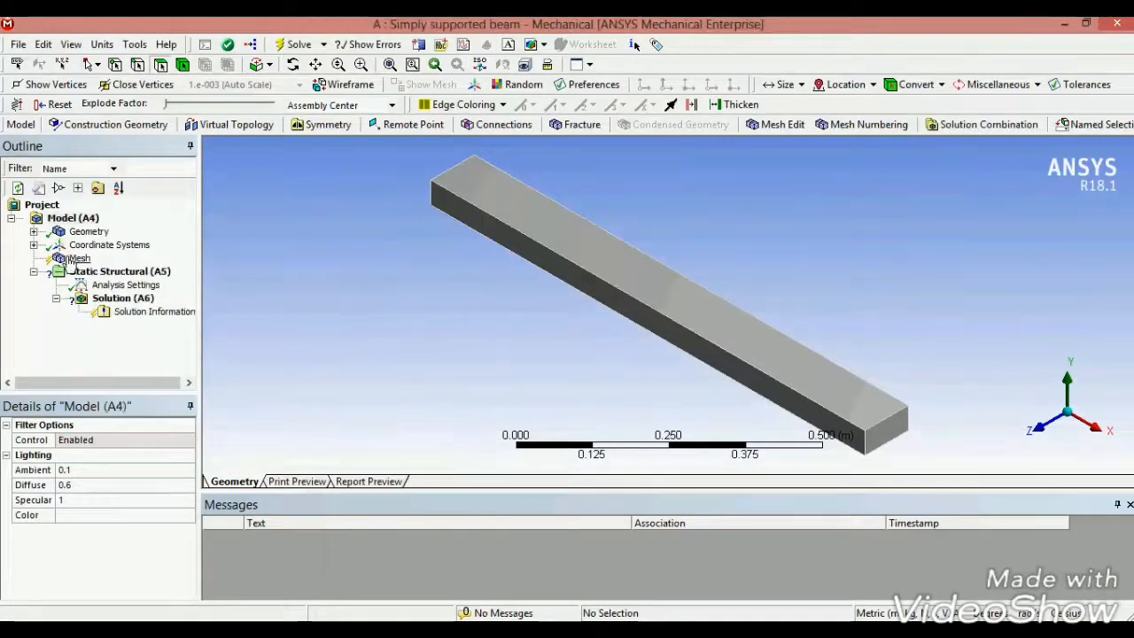
Generate the mesh for the beam with the default mesh settings.
{"action": "left_click", "coordinate": [75, 258]}
{"action": "right_click", "coordinate": [71, 260]}
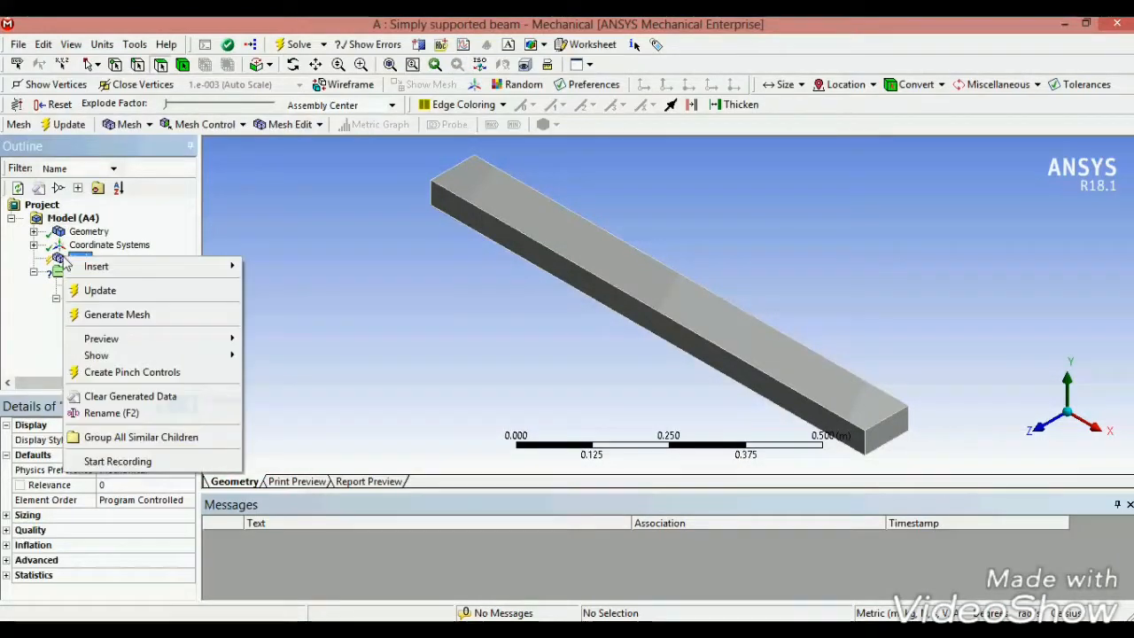
{"action": "mouse_move", "coordinate": [121, 343]}
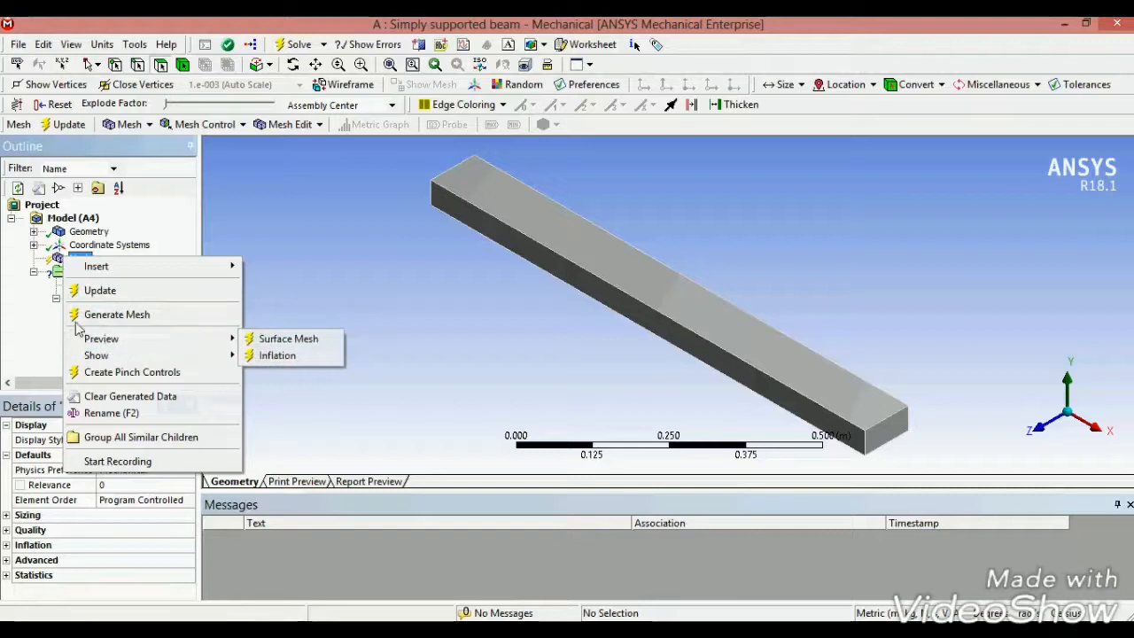
{"action": "left_click", "coordinate": [127, 317]}
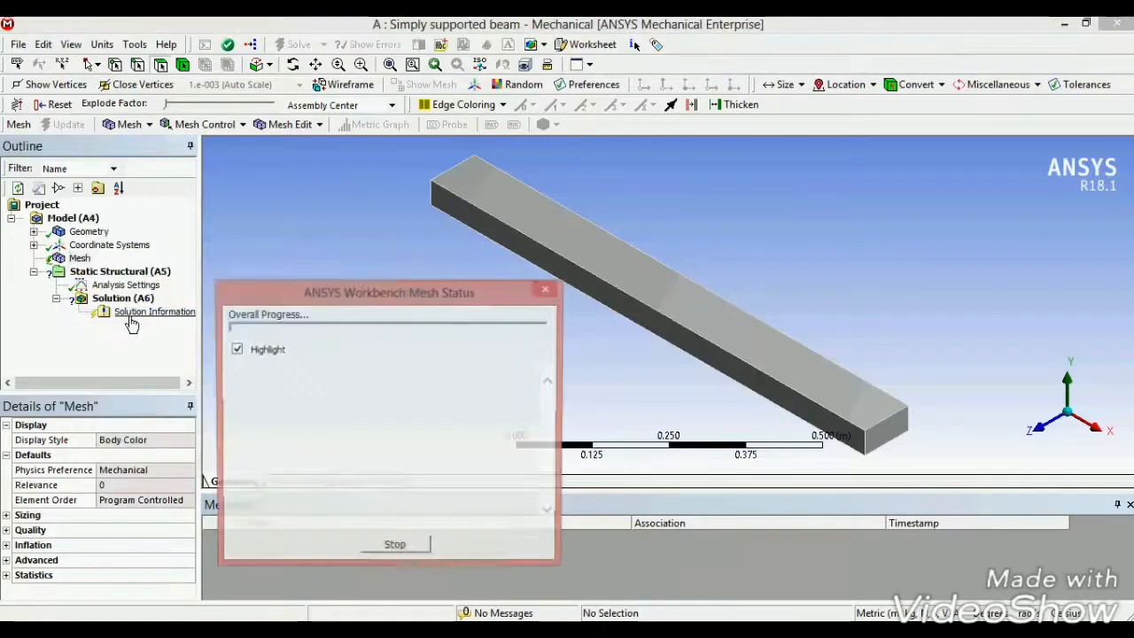
Add a fixed support to the static structural analysis on the short bottom edge at the beam's negative-X end.
{"action": "middle_click_drag", "start_coordinate": [577, 366], "coordinate": [747, 347]}
{"action": "left_click", "coordinate": [147, 273]}
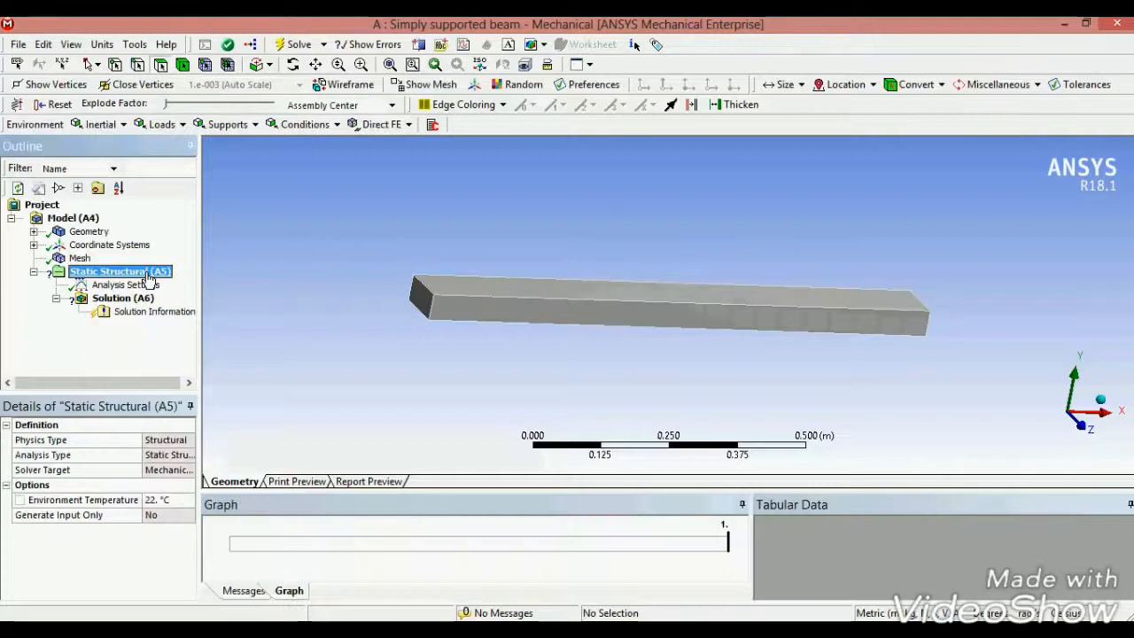
{"action": "right_click", "coordinate": [145, 275]}
{"action": "mouse_move", "coordinate": [308, 284]}
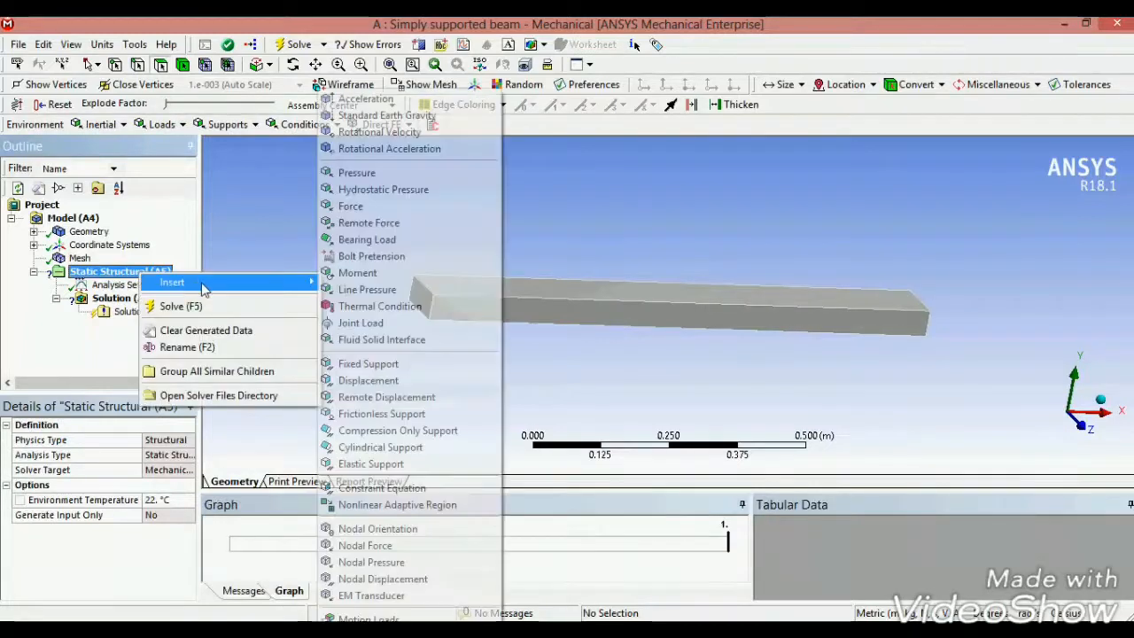
{"action": "left_click", "coordinate": [359, 365]}
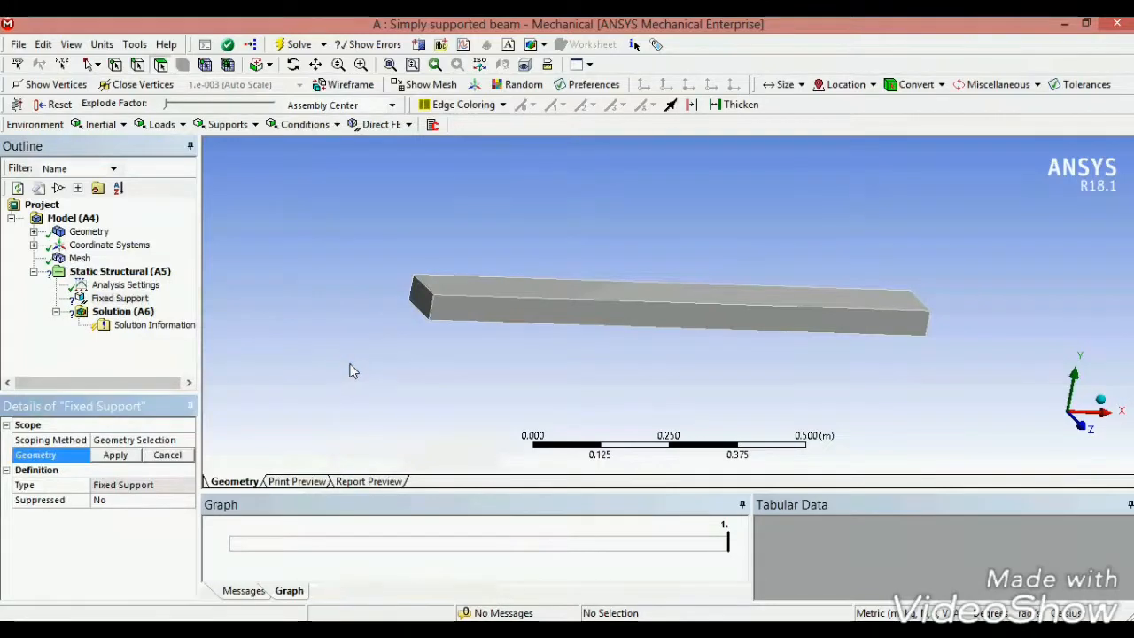
{"action": "left_click", "coordinate": [138, 65]}
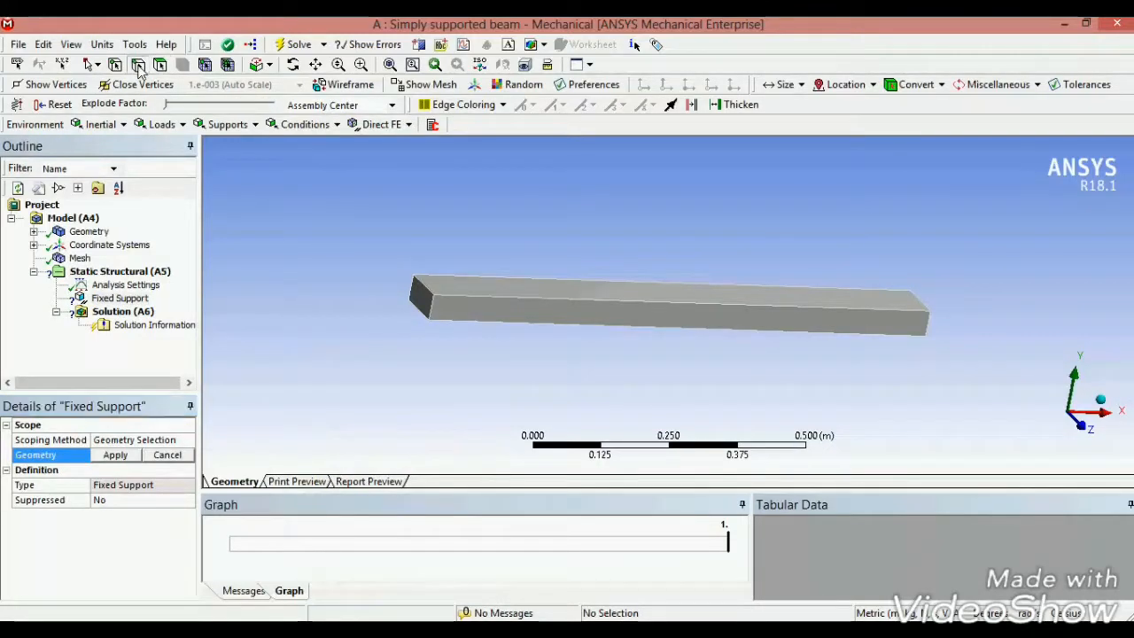
{"action": "left_click", "coordinate": [417, 316]}
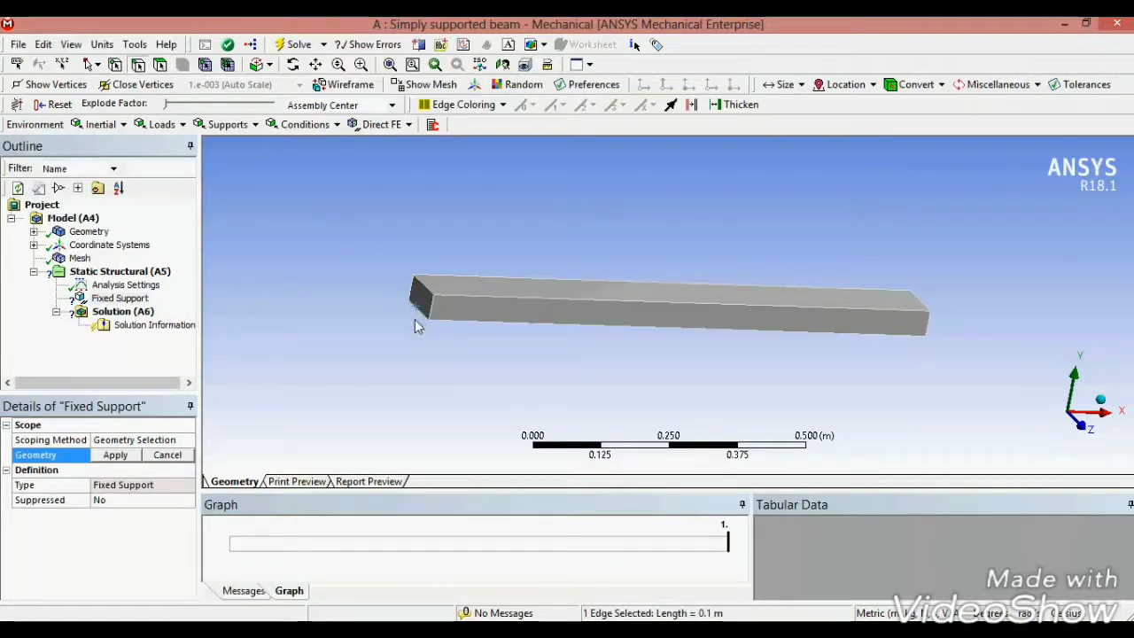
{"action": "left_click", "coordinate": [116, 454]}
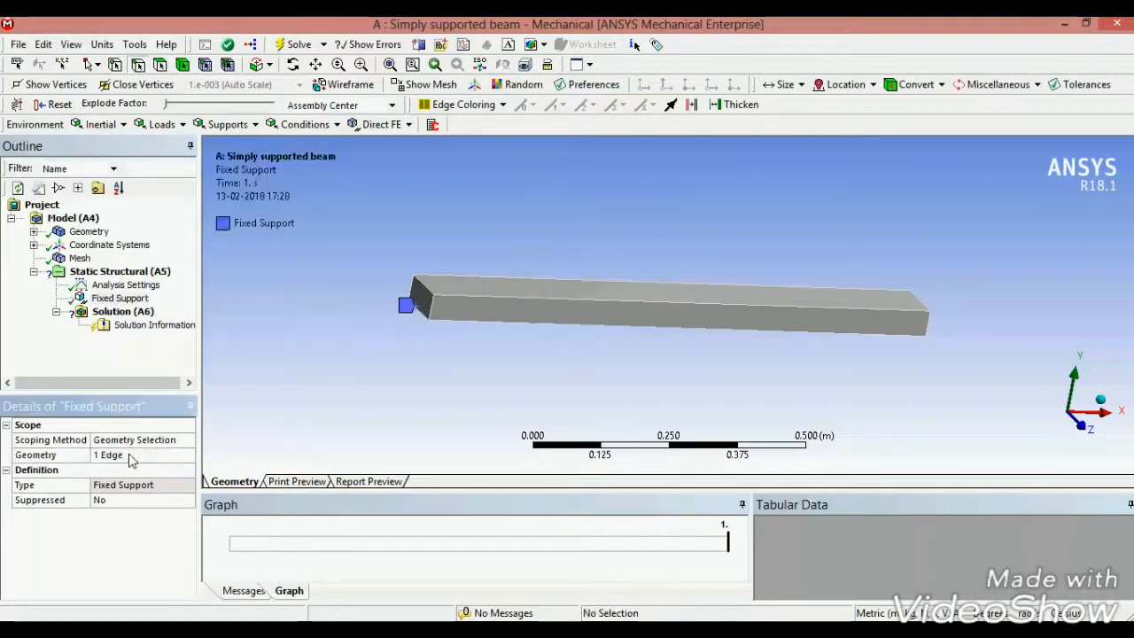
Add a displacement support on the short bottom edge at the beam's positive-X end.
{"action": "left_click", "coordinate": [118, 275]}
{"action": "right_click", "coordinate": [111, 272]}
{"action": "mouse_move", "coordinate": [188, 283]}
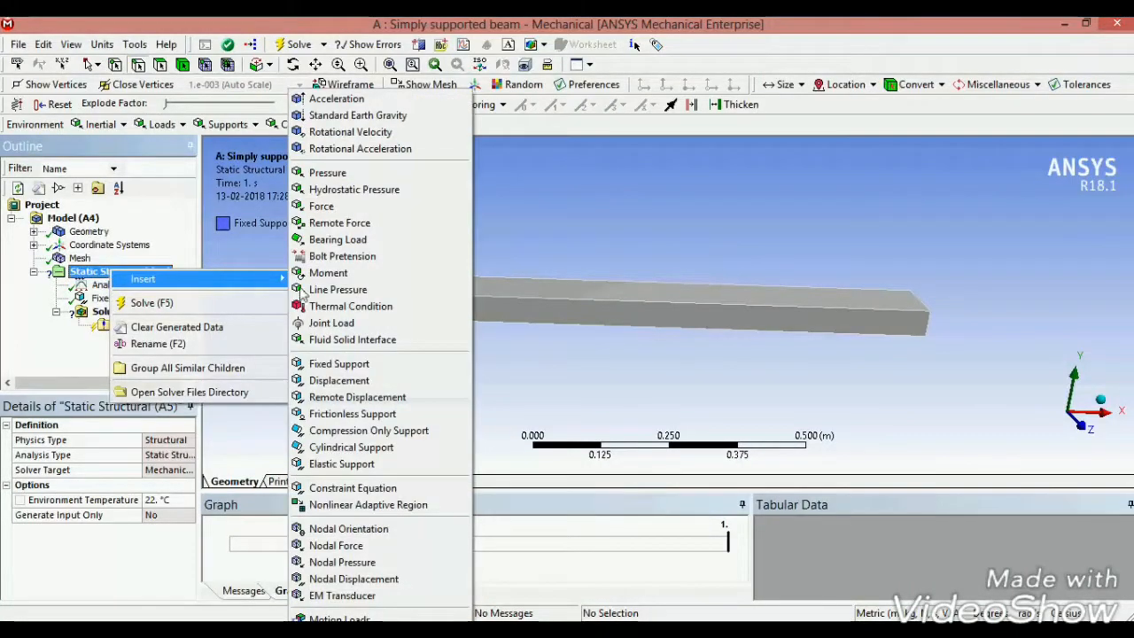
{"action": "left_click", "coordinate": [350, 382]}
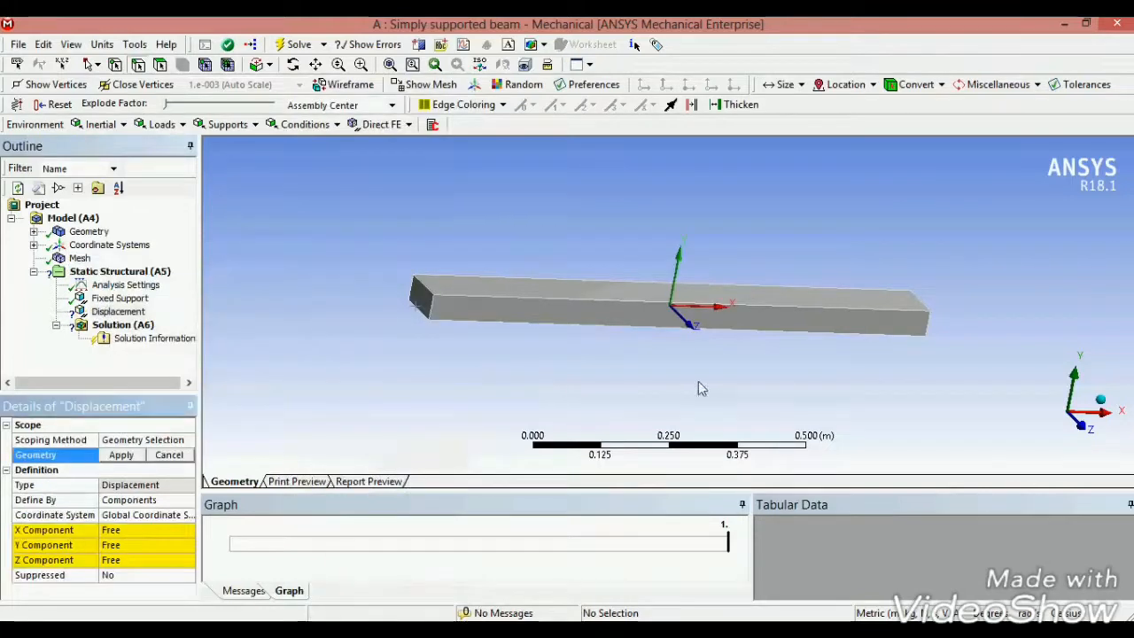
{"action": "middle_click_drag", "start_coordinate": [639, 366], "coordinate": [519, 362]}
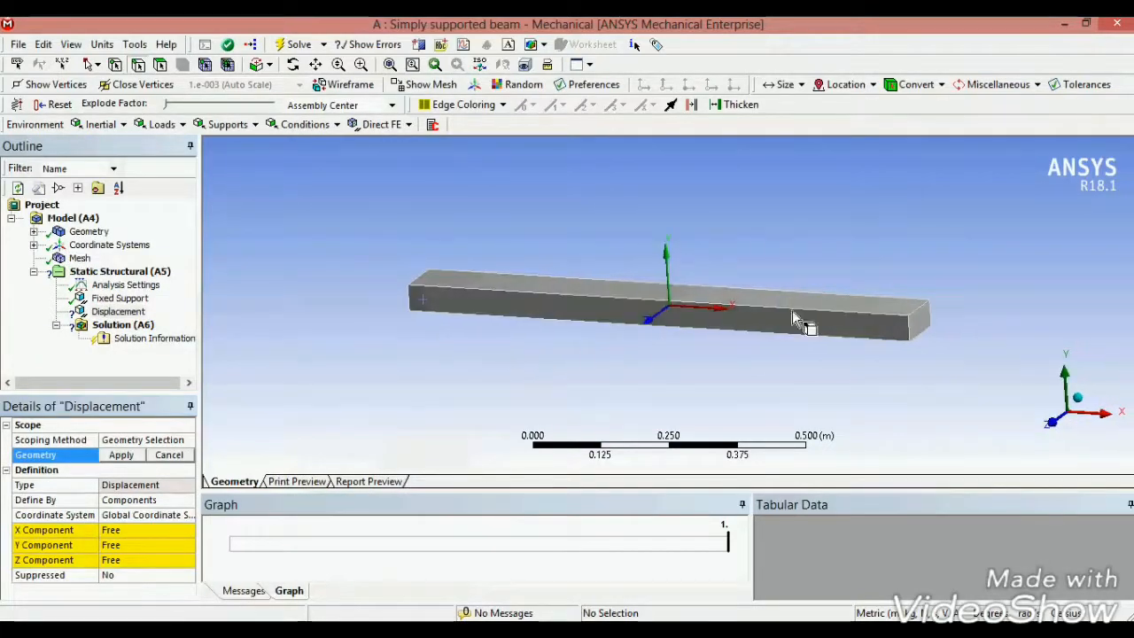
{"action": "scroll", "coordinate": [922, 344], "scroll_direction": "down", "scroll_amount": 2}
{"action": "scroll", "coordinate": [880, 344], "scroll_direction": "up", "scroll_amount": 2}
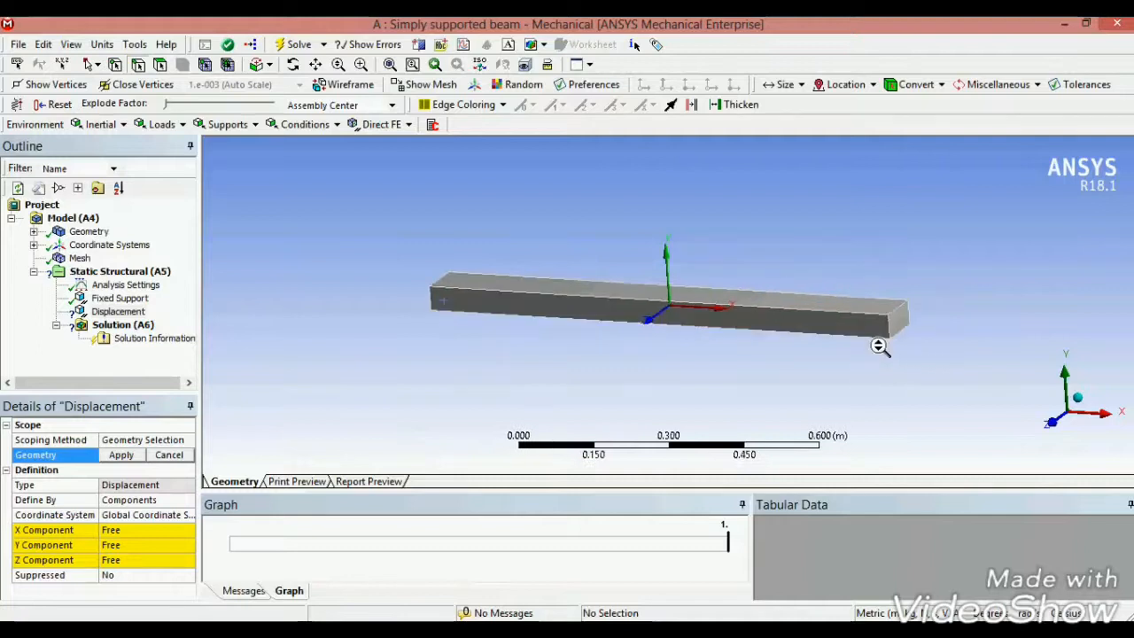
{"action": "left_click", "coordinate": [933, 337]}
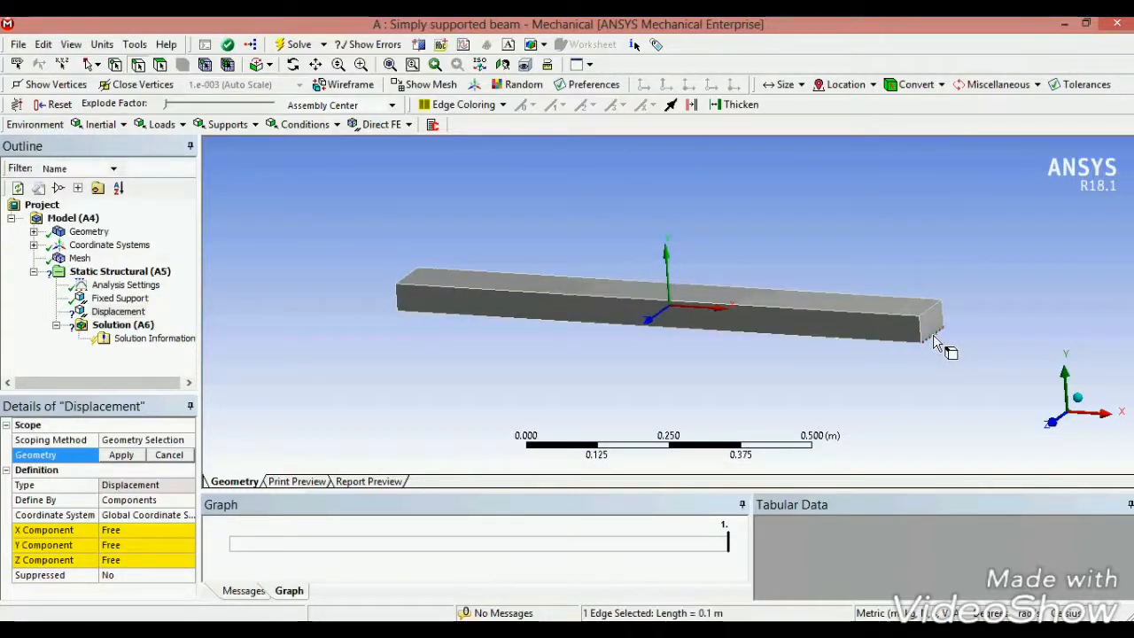
{"action": "left_click", "coordinate": [121, 456]}
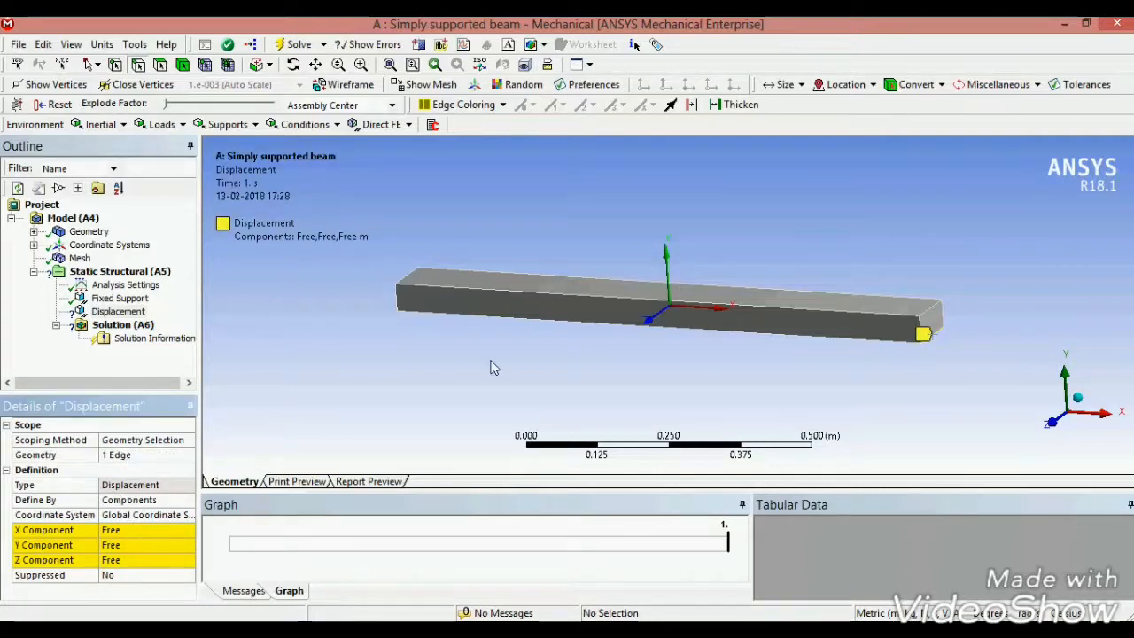
Set the displacement's Y and Z components to constant 0 m, leaving the X component free.
{"action": "middle_click_drag", "start_coordinate": [515, 351], "coordinate": [701, 304]}
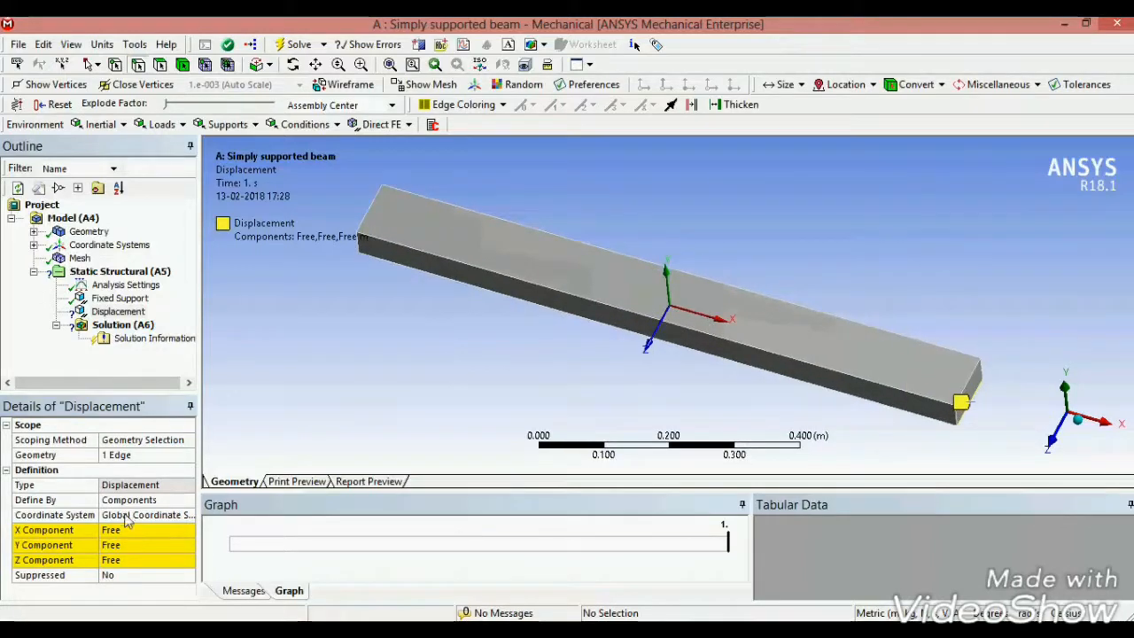
{"action": "left_click", "coordinate": [121, 545]}
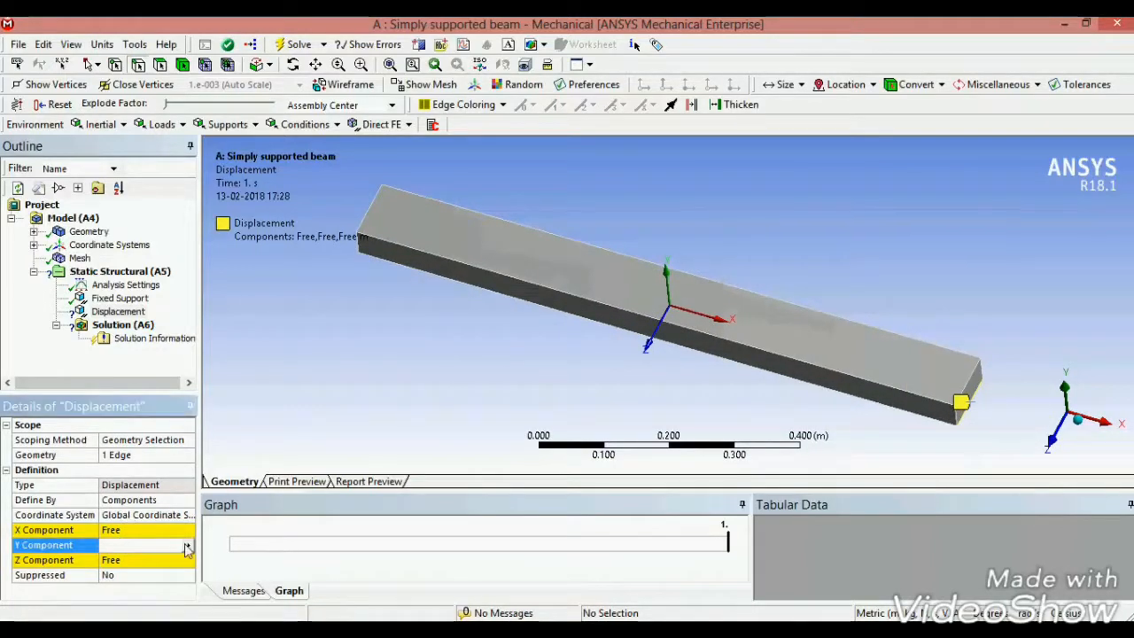
{"action": "left_click", "coordinate": [186, 547]}
{"action": "left_click", "coordinate": [211, 485]}
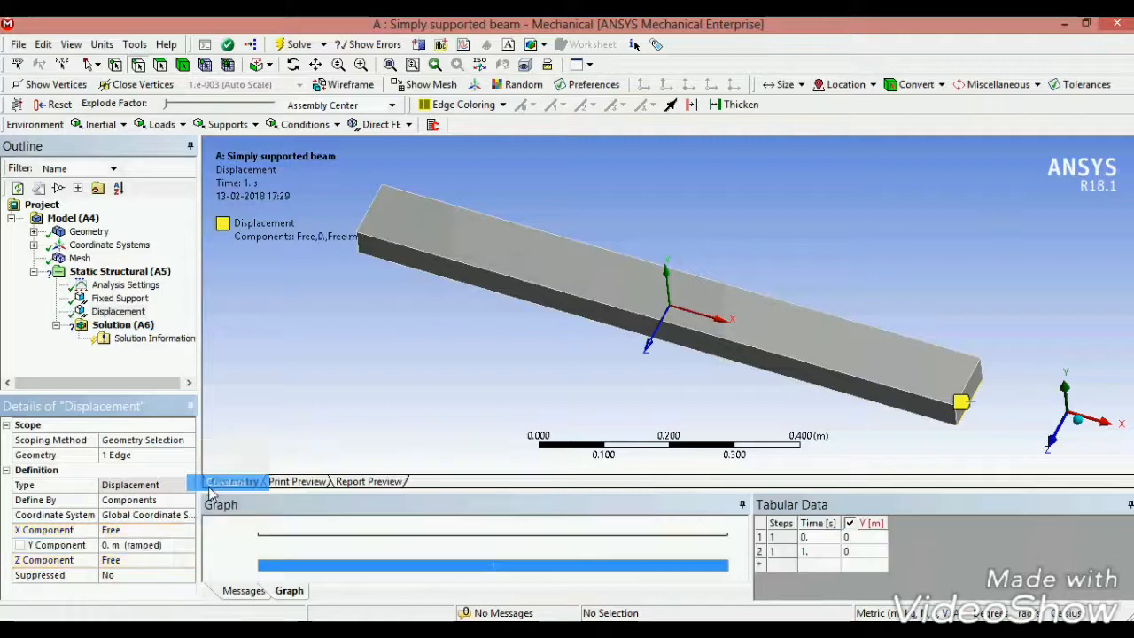
{"action": "left_click", "coordinate": [189, 575]}
{"action": "left_click", "coordinate": [187, 561]}
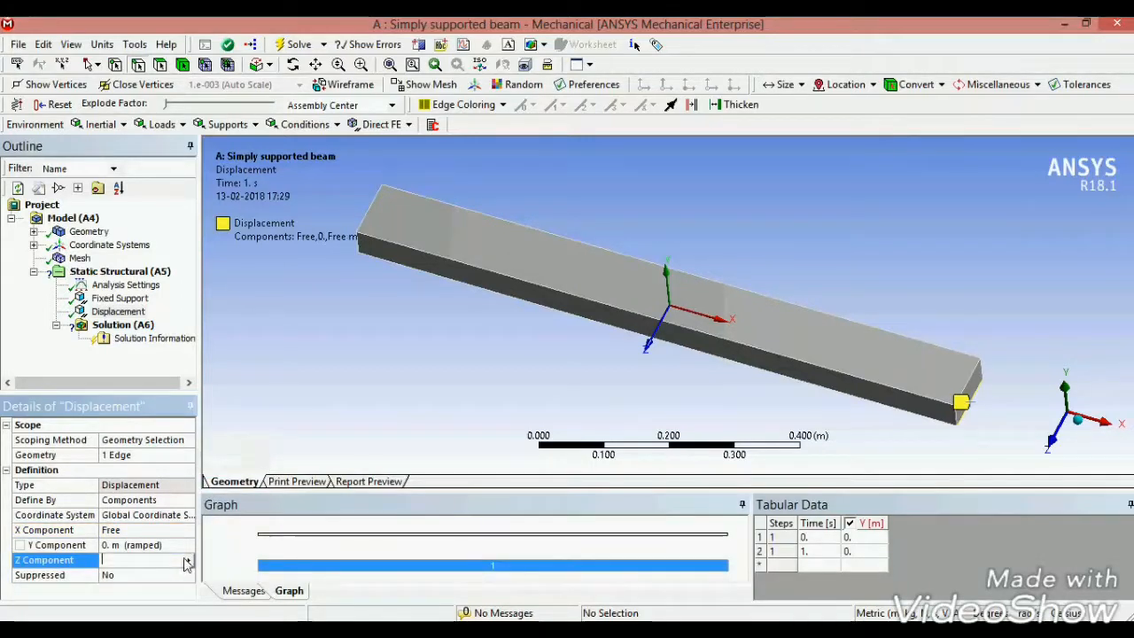
{"action": "left_click", "coordinate": [188, 560]}
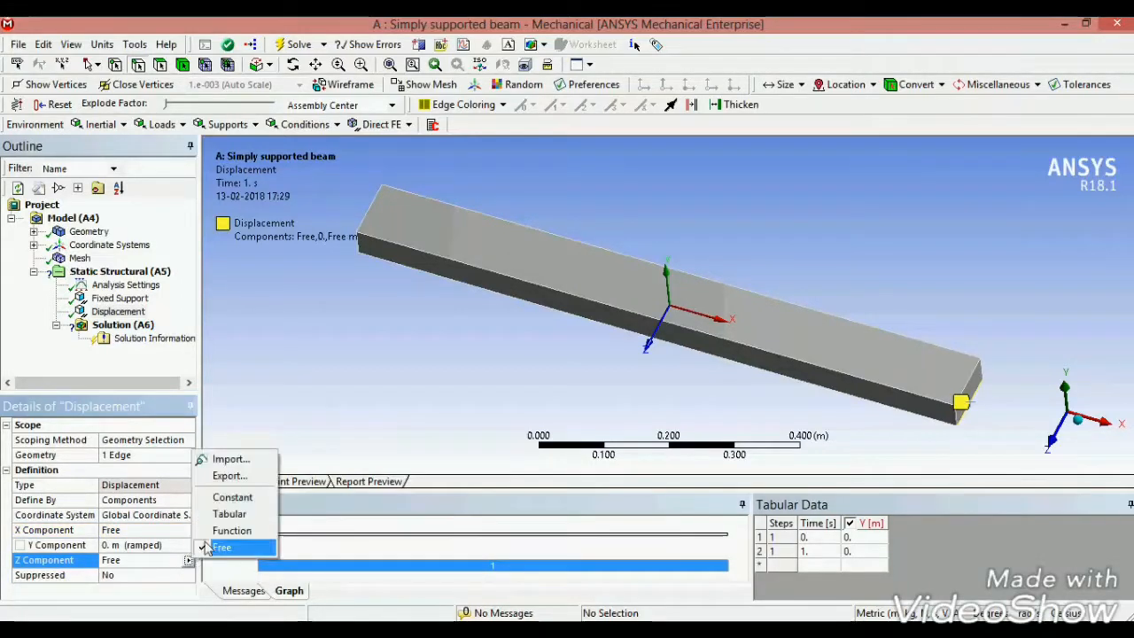
{"action": "left_click", "coordinate": [221, 498]}
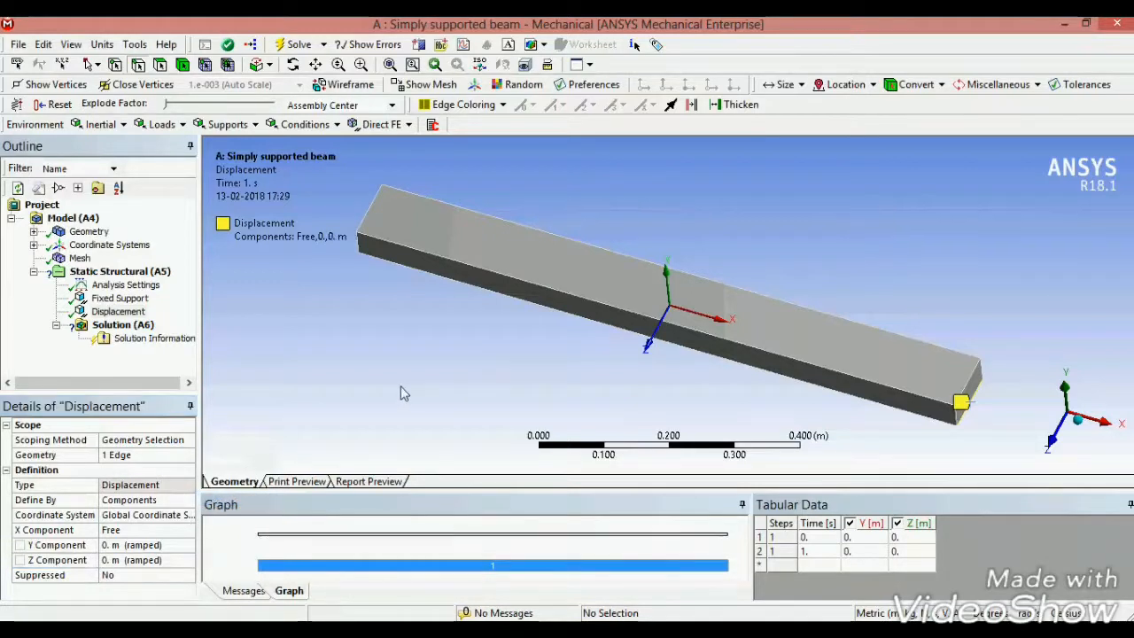
Check the edges assigned to the displacement and the fixed support, reapplying each geometry selection.
{"action": "left_click", "coordinate": [168, 457]}
{"action": "left_click", "coordinate": [119, 456]}
{"action": "scroll", "coordinate": [366, 387], "scroll_direction": "up", "scroll_amount": 1}
{"action": "middle_click_drag", "start_coordinate": [380, 359], "coordinate": [474, 316]}
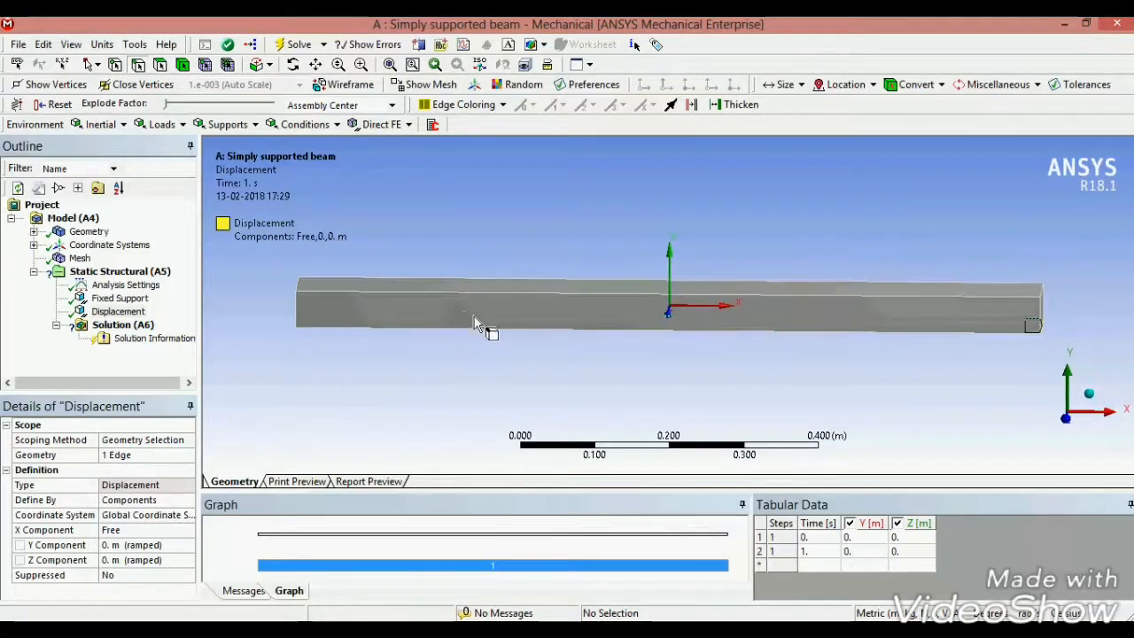
{"action": "left_click", "coordinate": [117, 301]}
{"action": "middle_click_drag", "start_coordinate": [372, 401], "coordinate": [414, 414]}
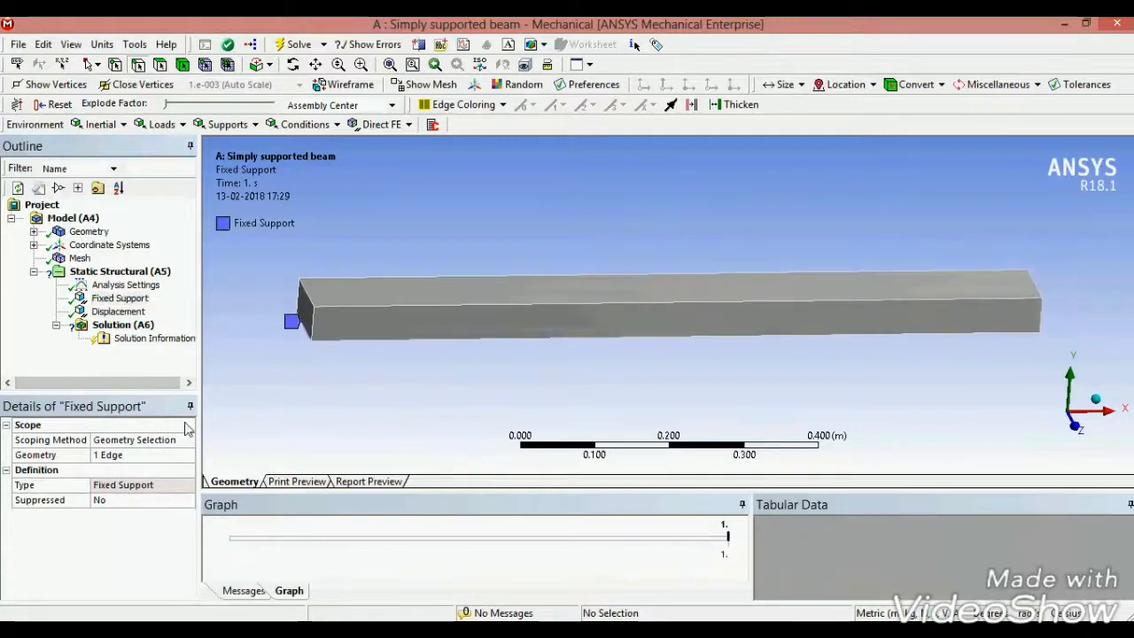
{"action": "left_click", "coordinate": [141, 454]}
{"action": "left_click", "coordinate": [115, 455]}
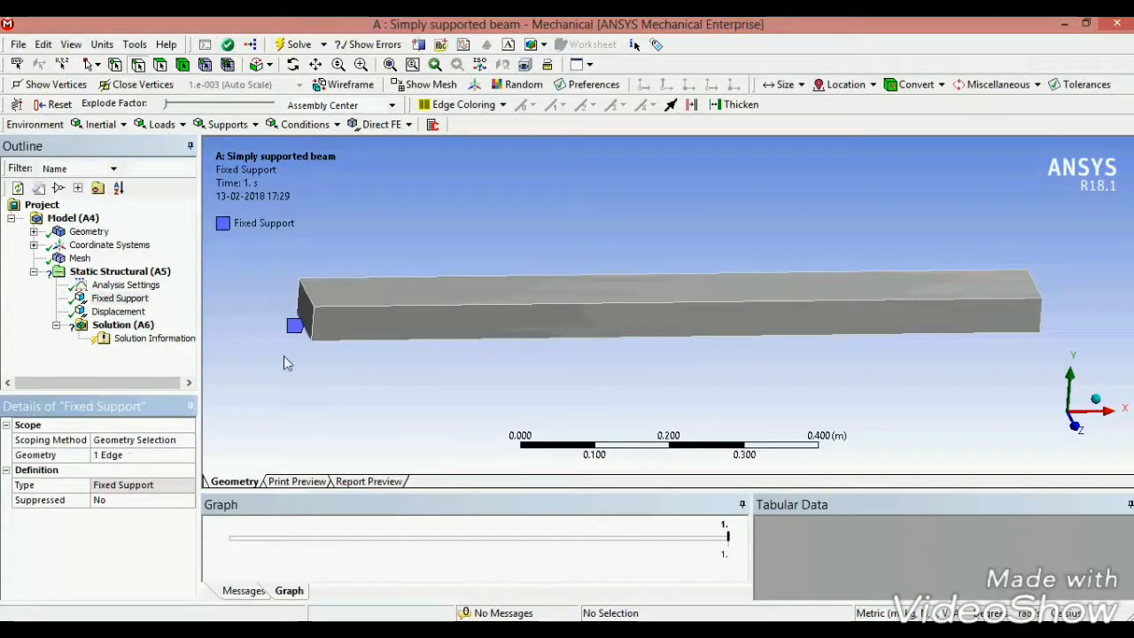
Add a force load to the static structural analysis on the beam's top face.
{"action": "left_click", "coordinate": [100, 273]}
{"action": "right_click", "coordinate": [99, 275]}
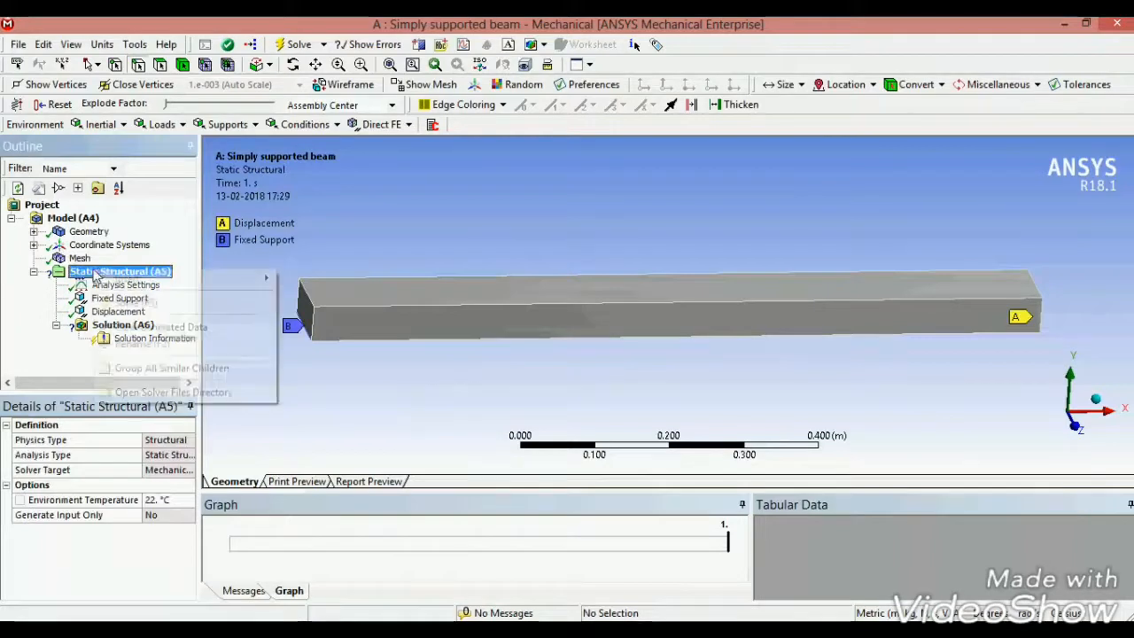
{"action": "mouse_move", "coordinate": [203, 285]}
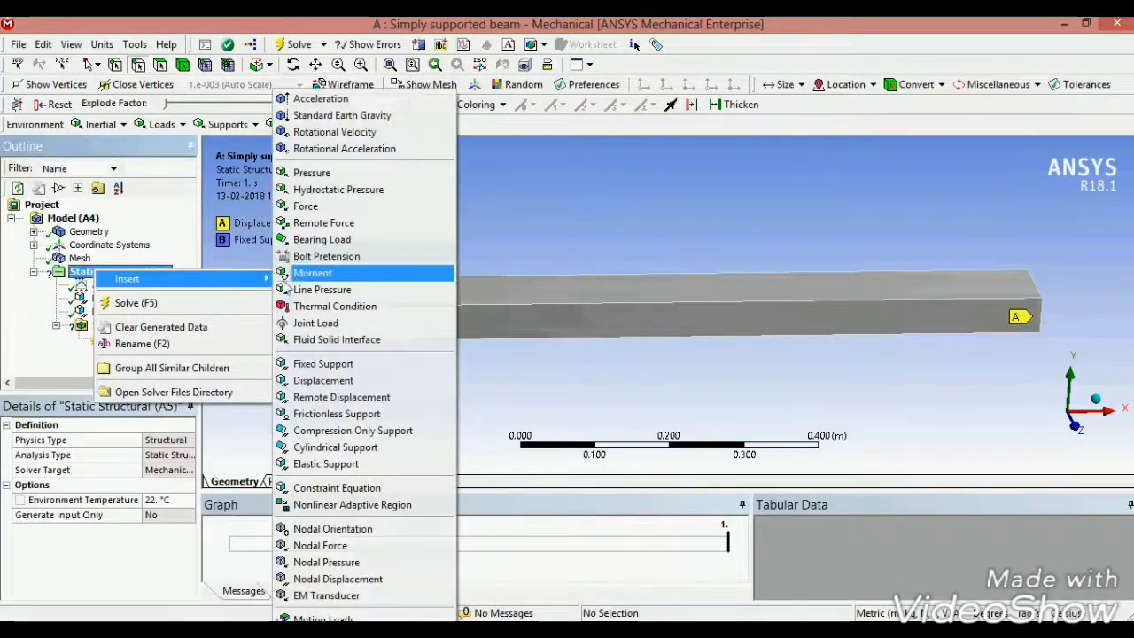
{"action": "left_click", "coordinate": [311, 205]}
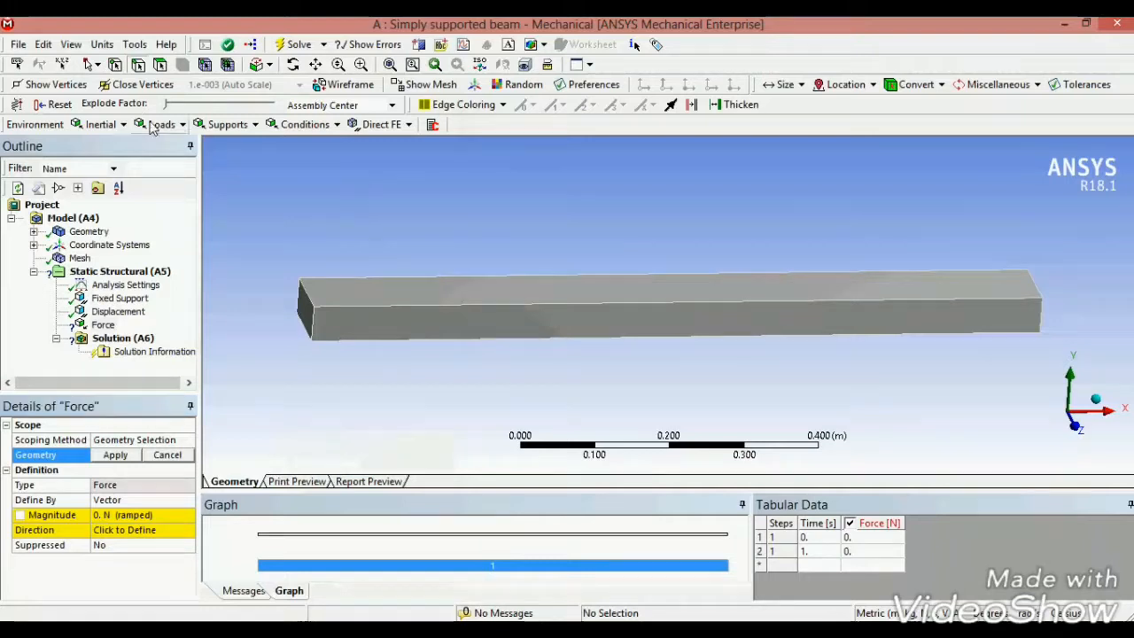
{"action": "left_click", "coordinate": [160, 67]}
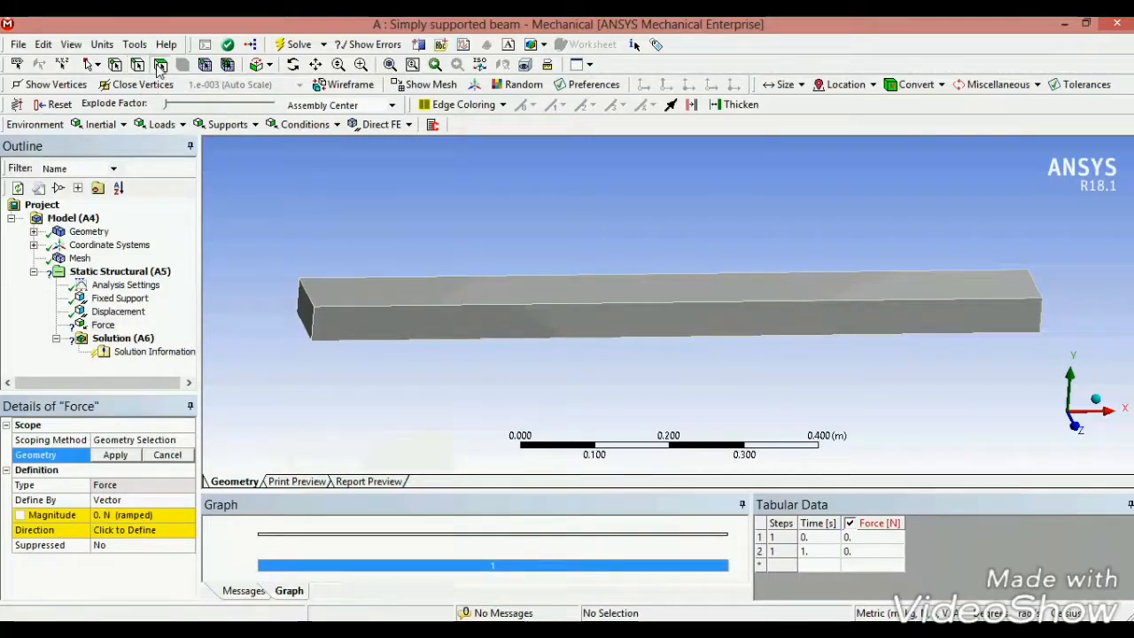
{"action": "left_click", "coordinate": [429, 295]}
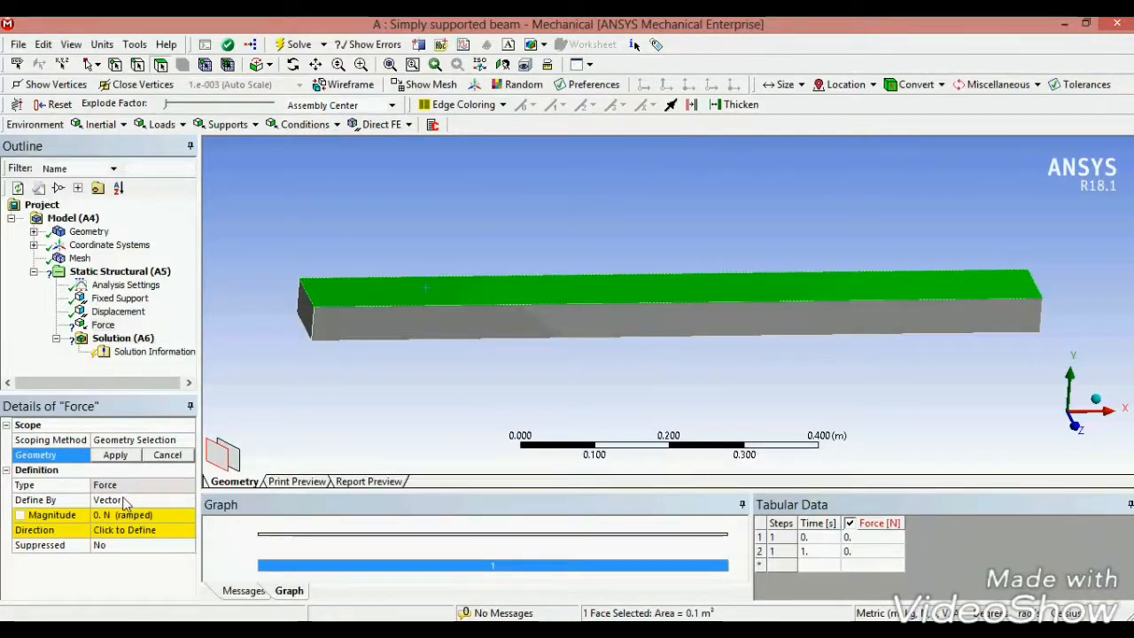
{"action": "left_click", "coordinate": [122, 457]}
Set the force magnitude to 500 N and flip its direction to point downward onto the beam.
{"action": "left_click", "coordinate": [133, 515]}
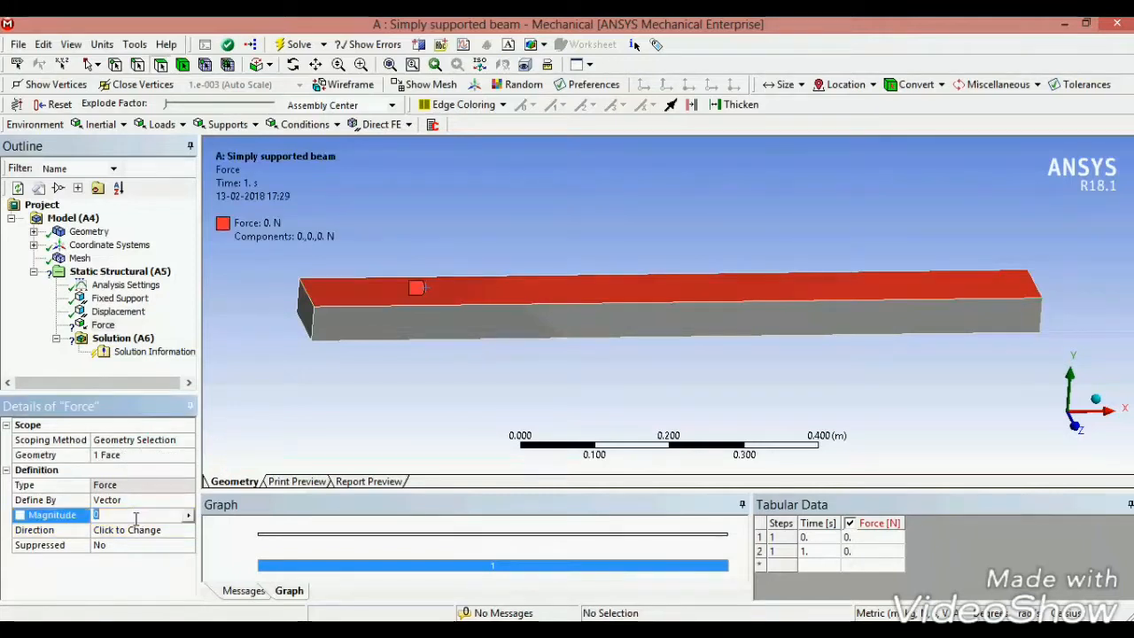
{"action": "type", "text": "500"}
{"action": "key", "text": "Return"}
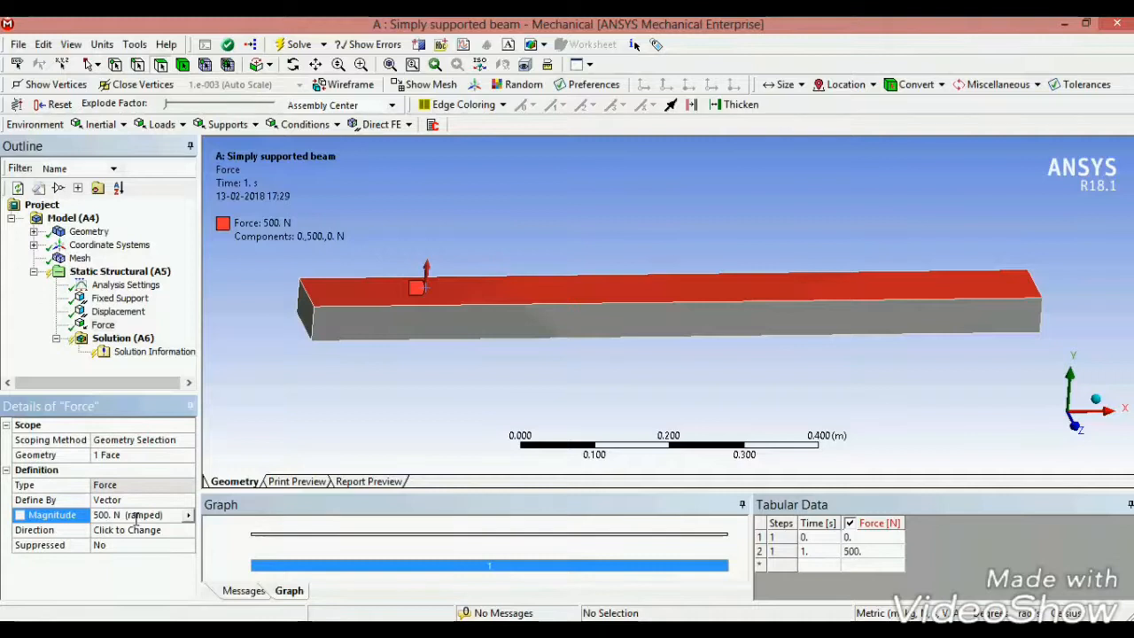
{"action": "left_click", "coordinate": [126, 530]}
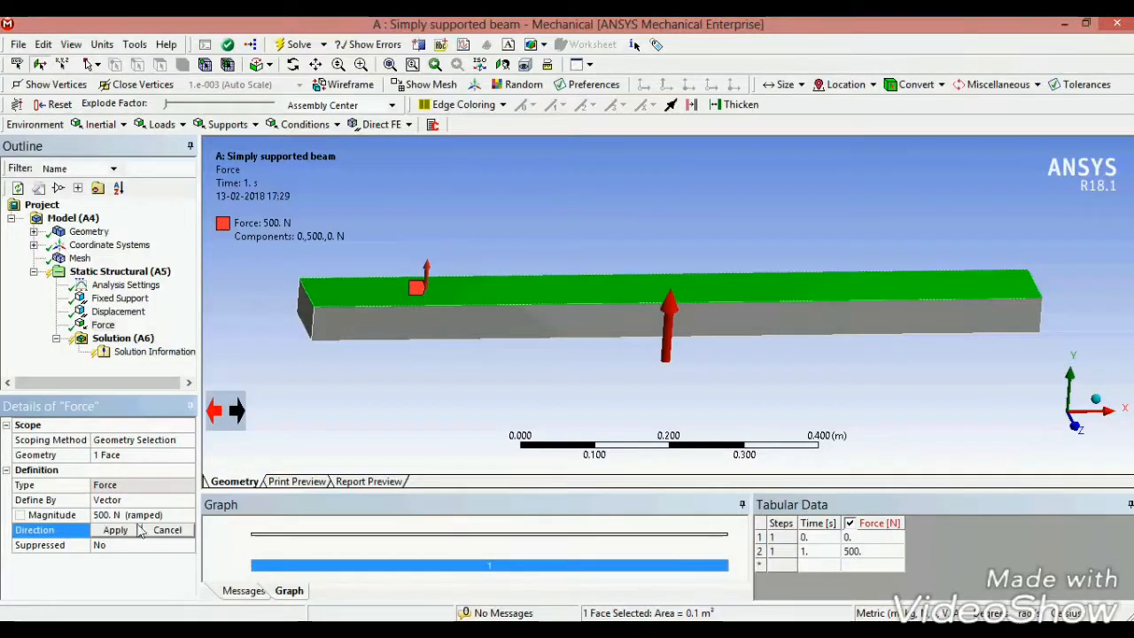
{"action": "left_click", "coordinate": [236, 409]}
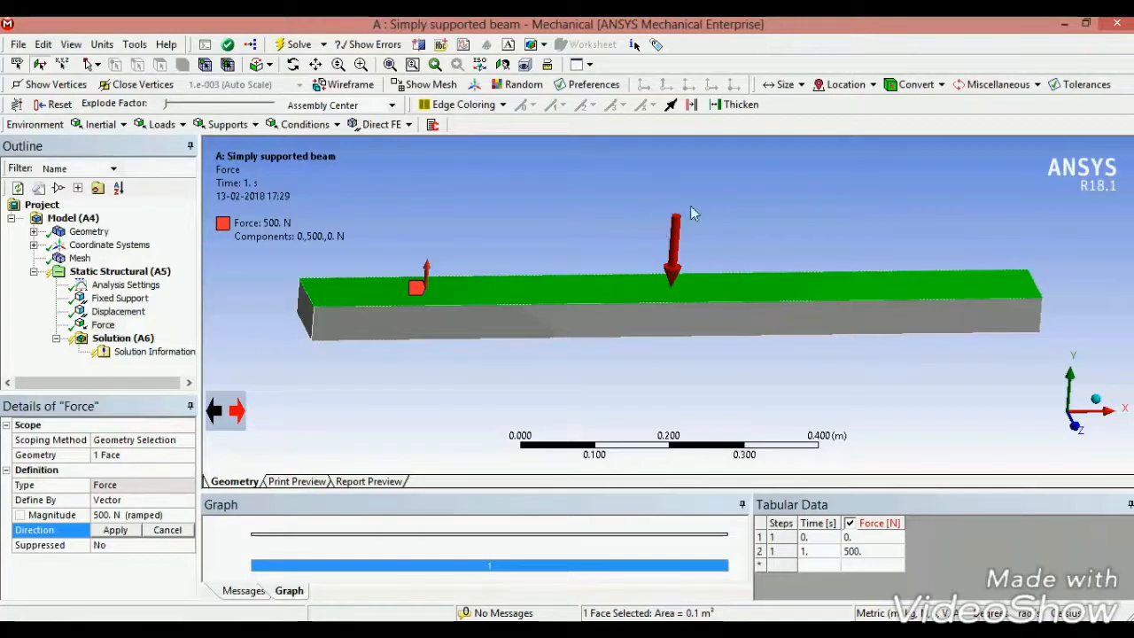
{"action": "left_click", "coordinate": [116, 531]}
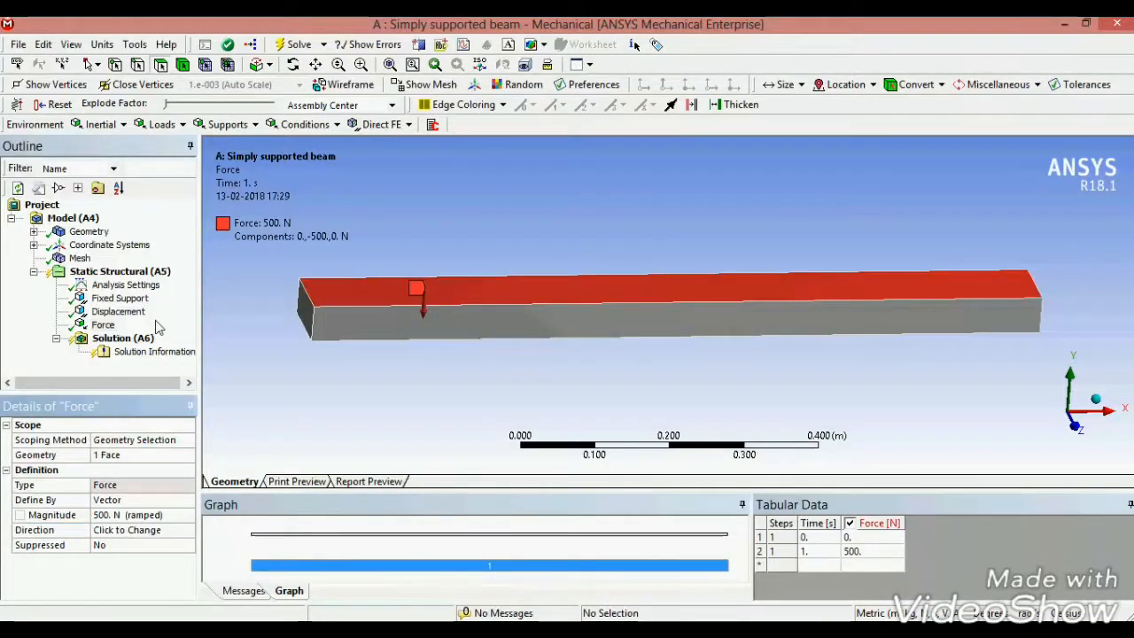
Enlarge the graph area and solve the static structural analysis of the beam.
{"action": "left_click", "coordinate": [124, 339]}
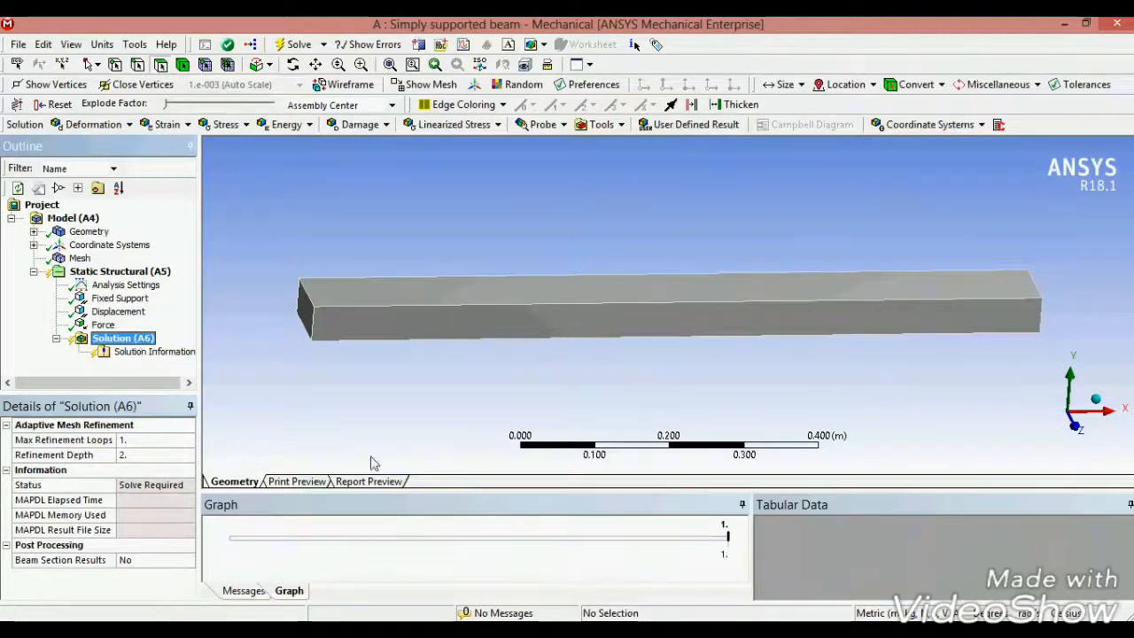
{"action": "left_click_drag", "start_coordinate": [480, 503], "coordinate": [494, 446]}
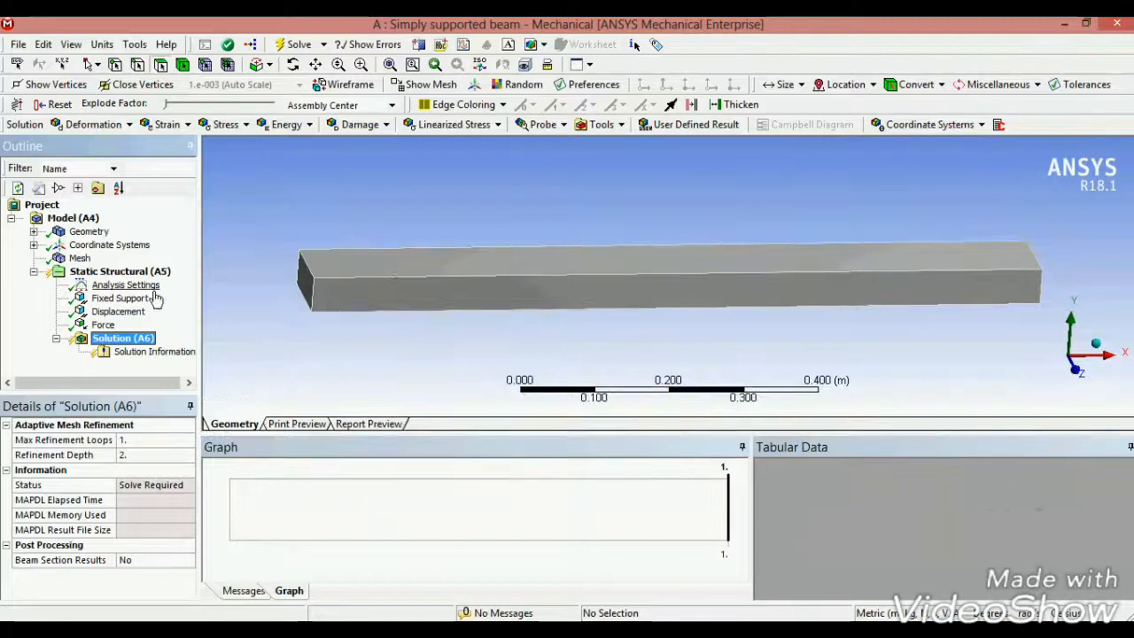
{"action": "left_click", "coordinate": [293, 46]}
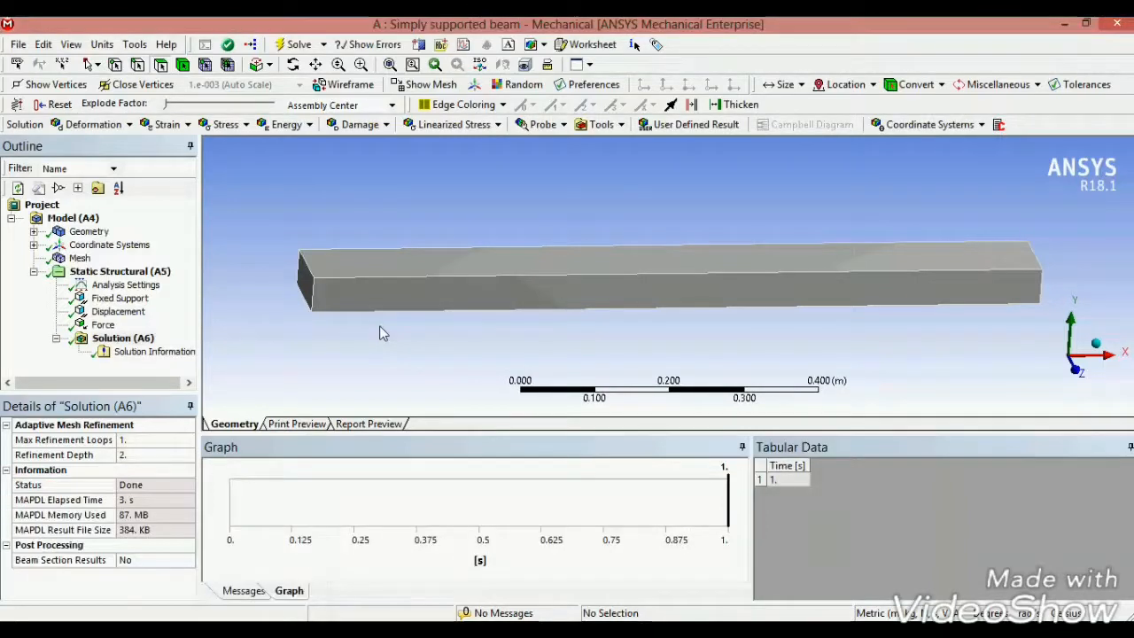
Add an equivalent (von-Mises) stress result for the whole beam to the solution.
{"action": "left_click", "coordinate": [124, 339]}
{"action": "right_click", "coordinate": [144, 339]}
{"action": "mouse_move", "coordinate": [194, 348]}
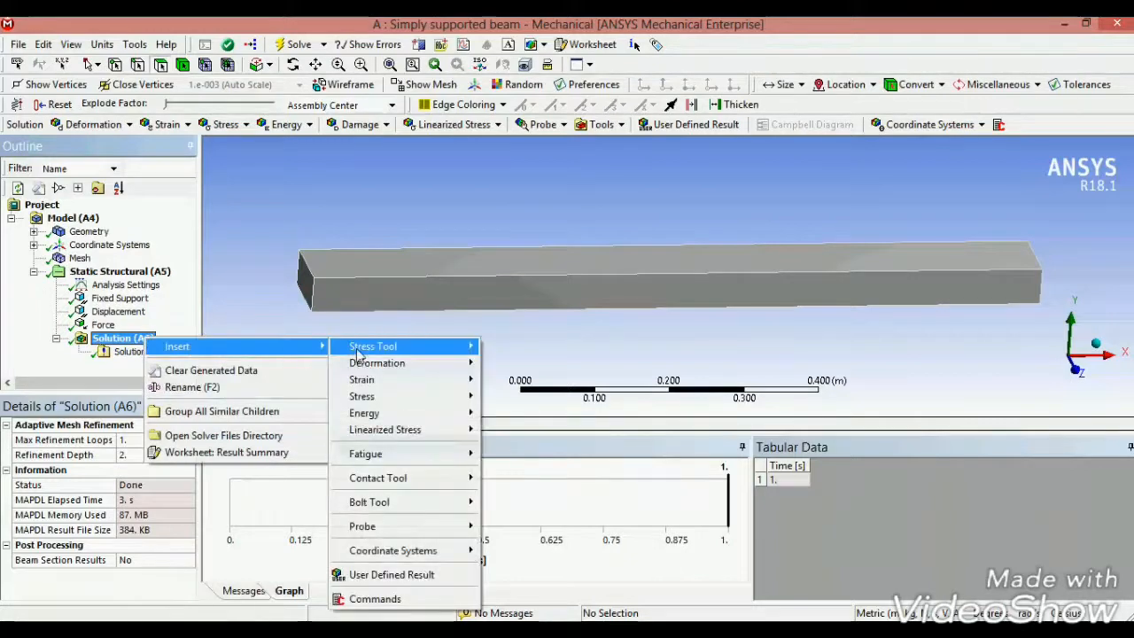
{"action": "mouse_move", "coordinate": [413, 367]}
{"action": "mouse_move", "coordinate": [422, 398]}
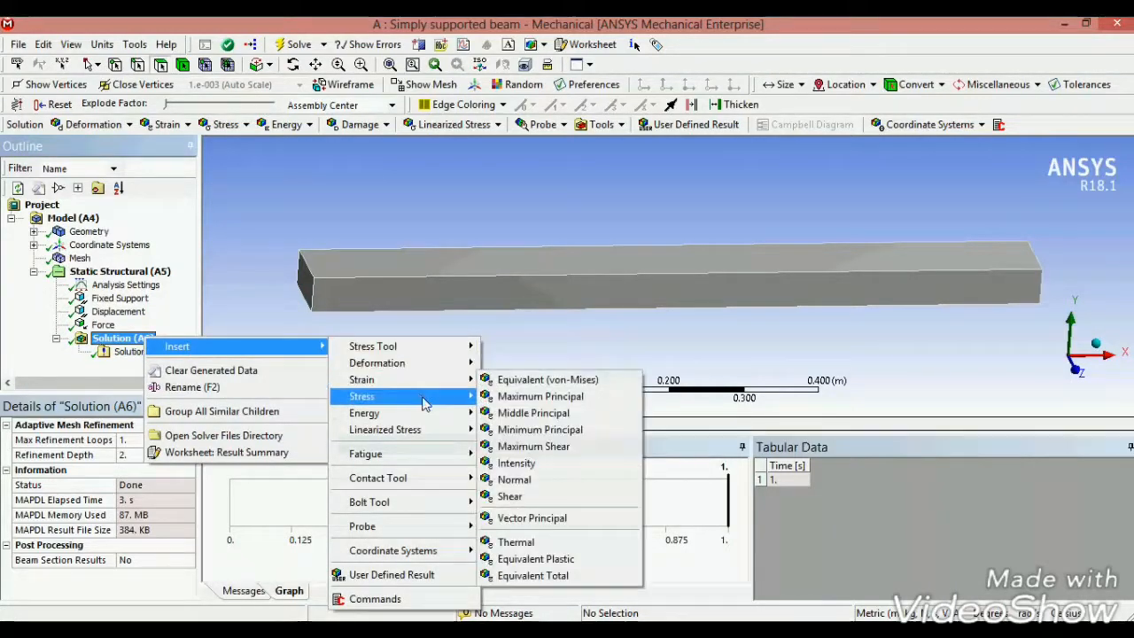
{"action": "left_click", "coordinate": [508, 402]}
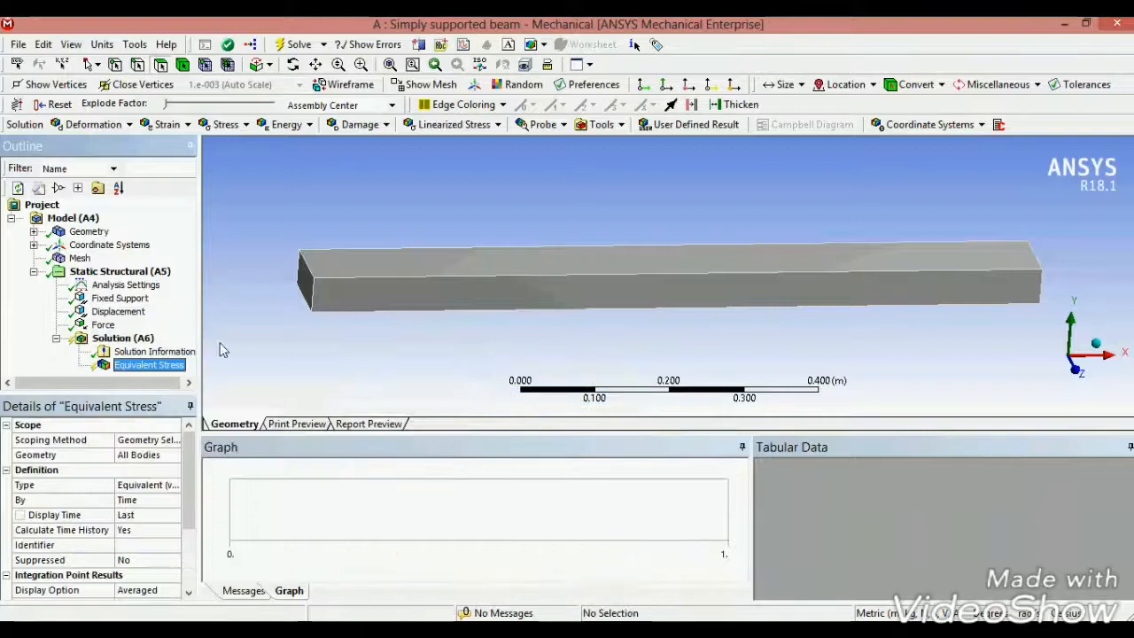
Add a directional deformation result to the solution and solve again to evaluate both the stress and deformation results.
{"action": "left_click", "coordinate": [151, 341]}
{"action": "right_click", "coordinate": [151, 341]}
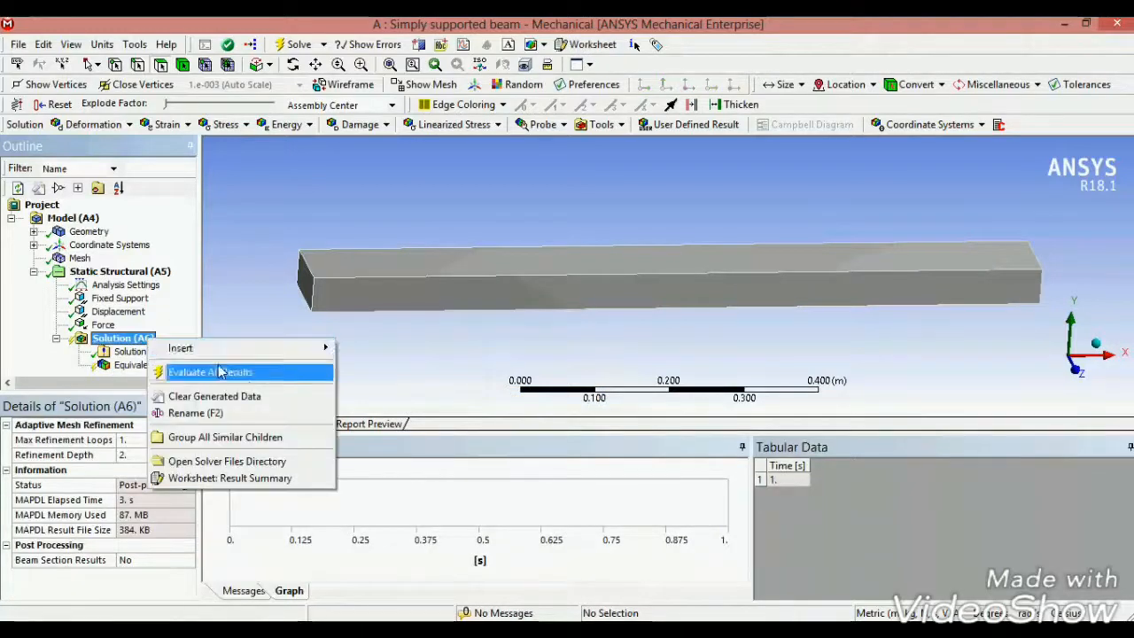
{"action": "mouse_move", "coordinate": [245, 349]}
{"action": "mouse_move", "coordinate": [370, 365]}
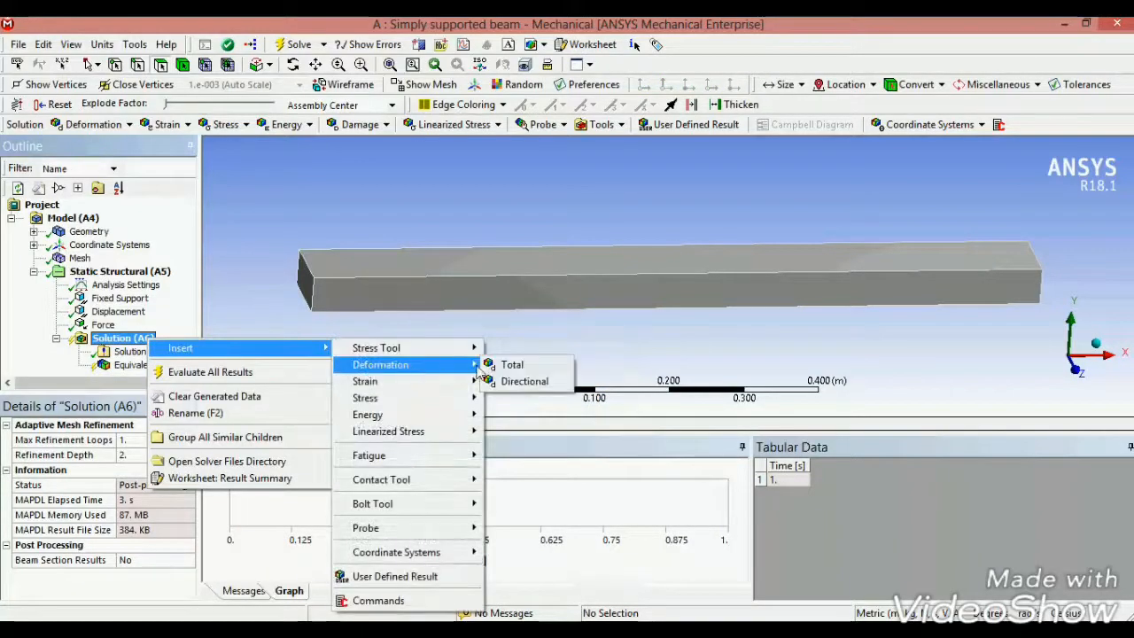
{"action": "left_click", "coordinate": [514, 382]}
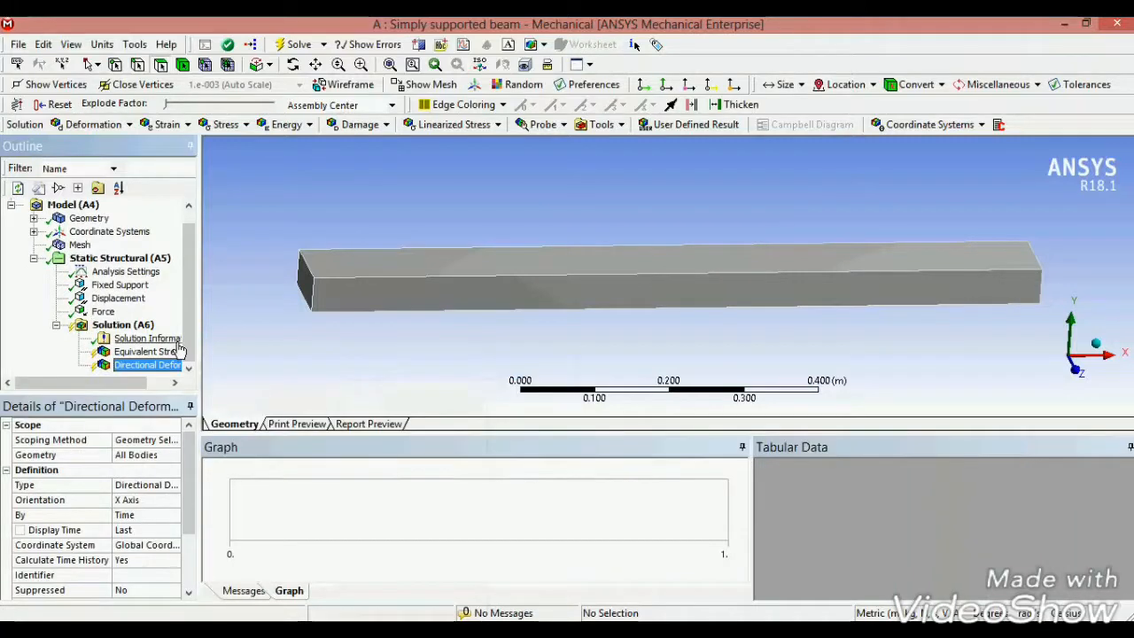
{"action": "left_click", "coordinate": [129, 325]}
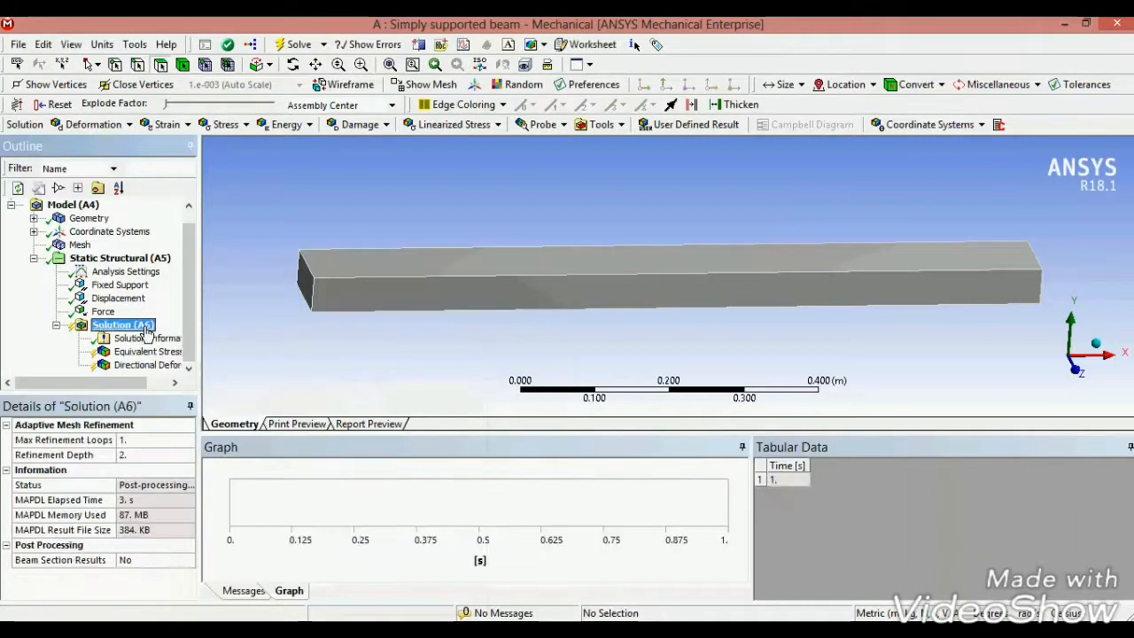
{"action": "left_click", "coordinate": [295, 45]}
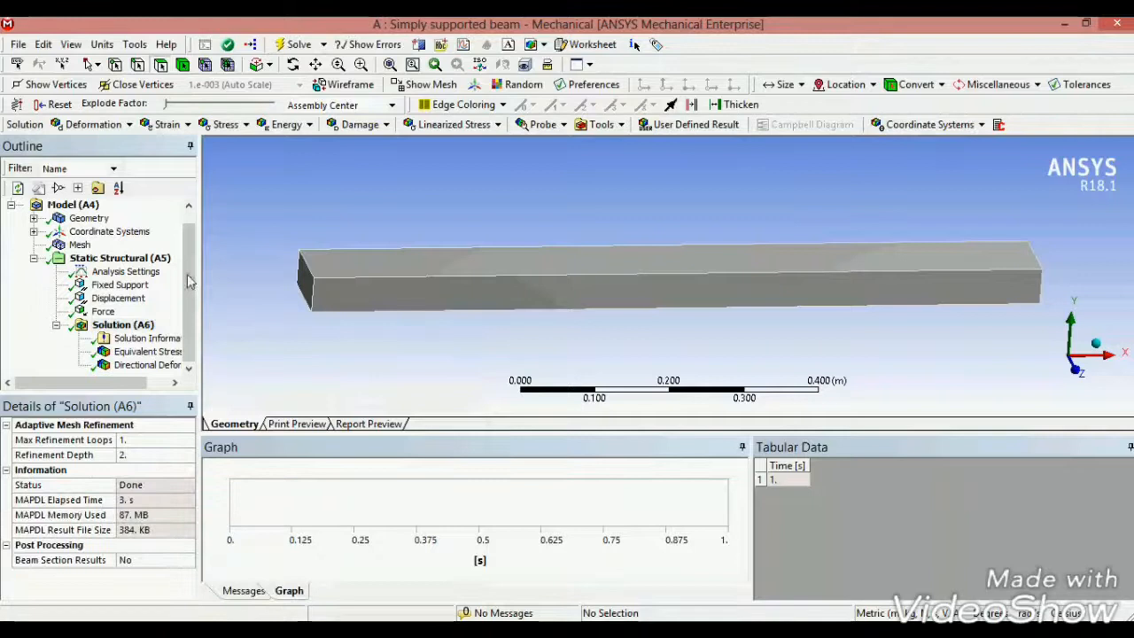
Examine the equivalent stress and X-axis directional deformation plots of the beam, playing the animation of each.
{"action": "left_click", "coordinate": [147, 352]}
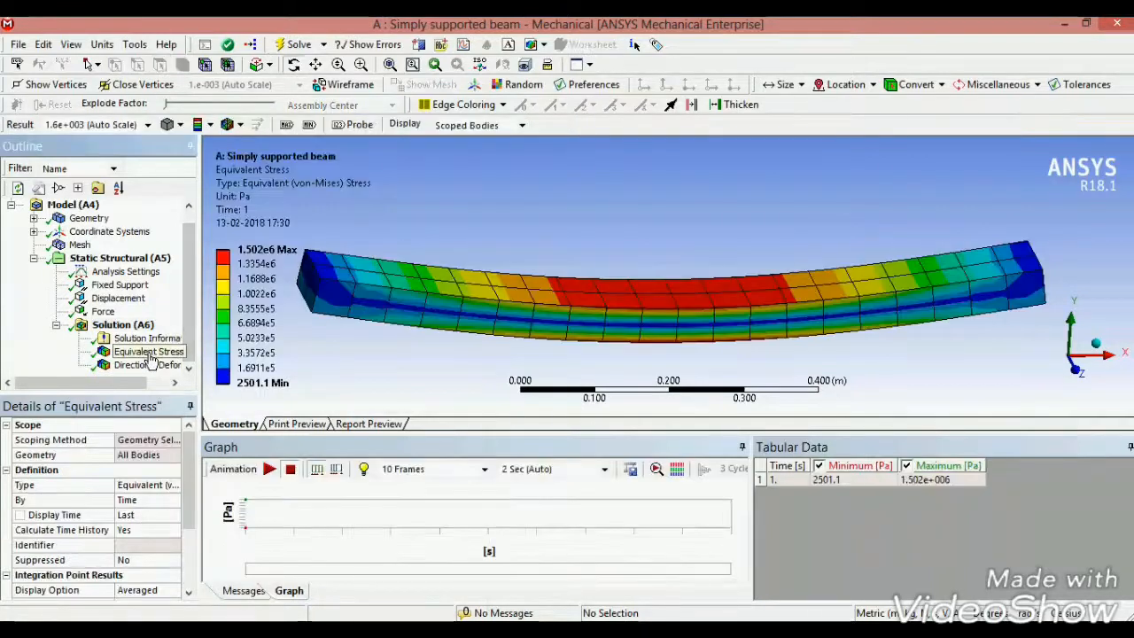
{"action": "left_click", "coordinate": [269, 469]}
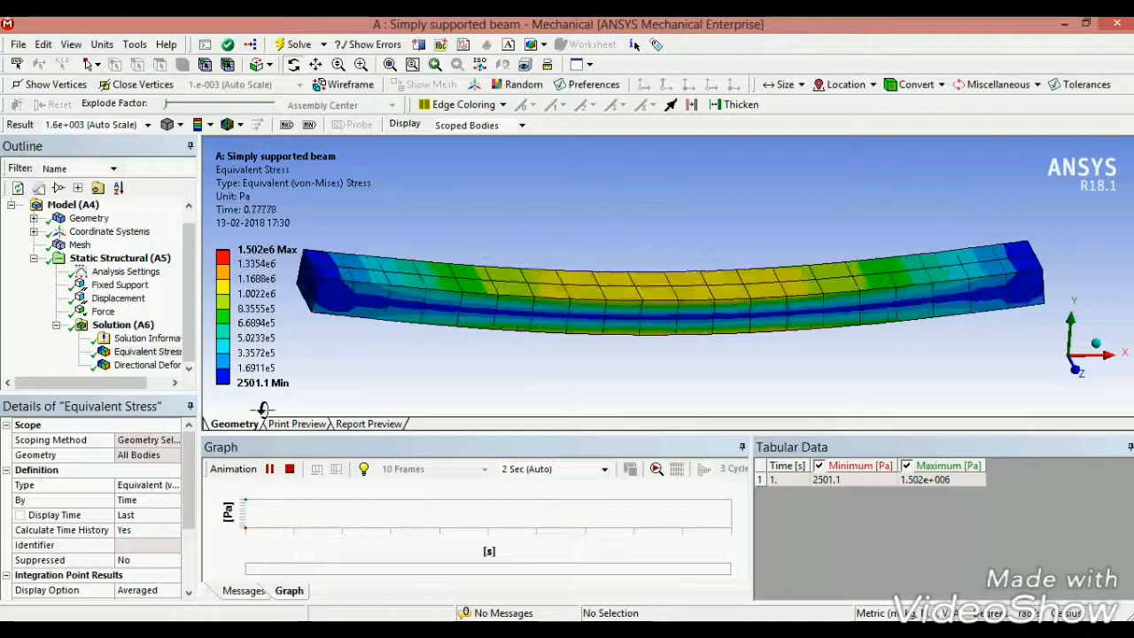
{"action": "left_click", "coordinate": [159, 365]}
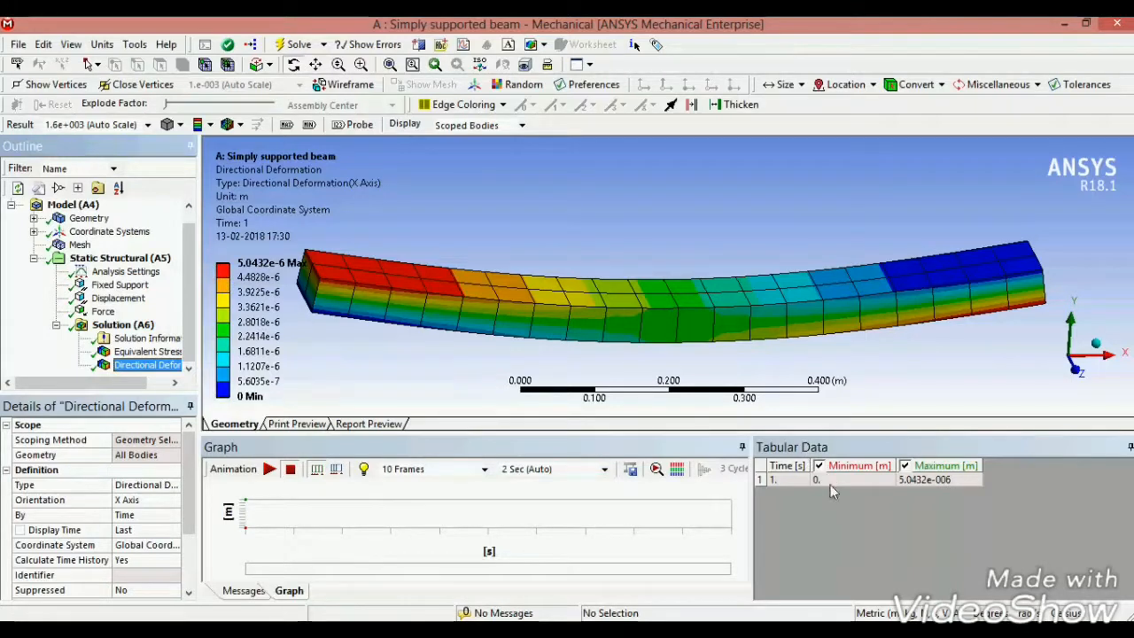
{"action": "left_click", "coordinate": [267, 470]}
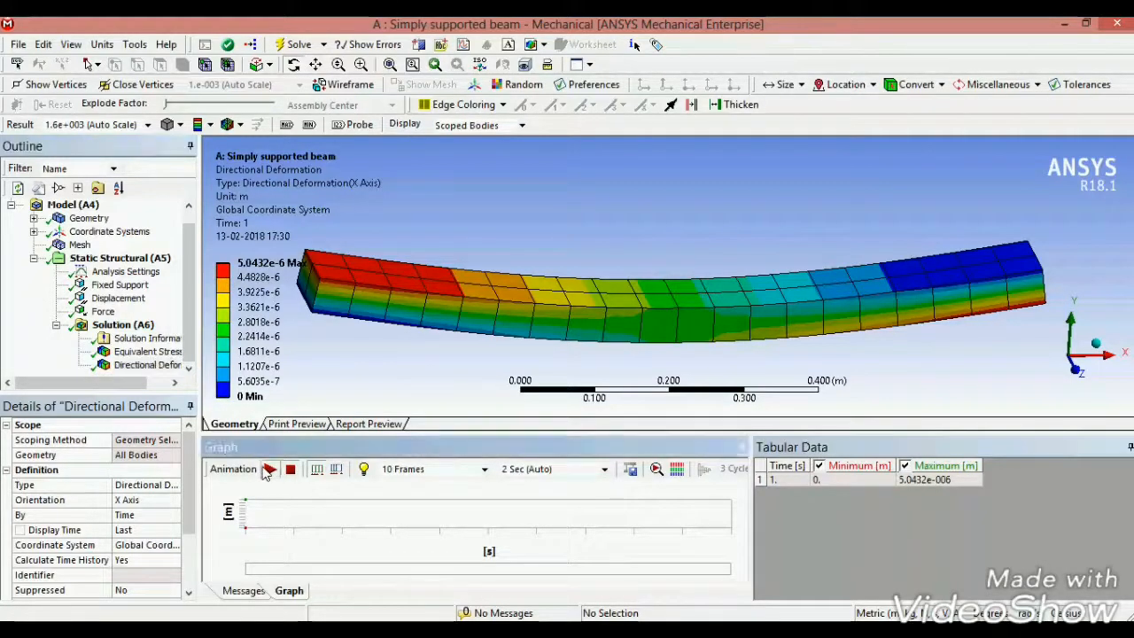